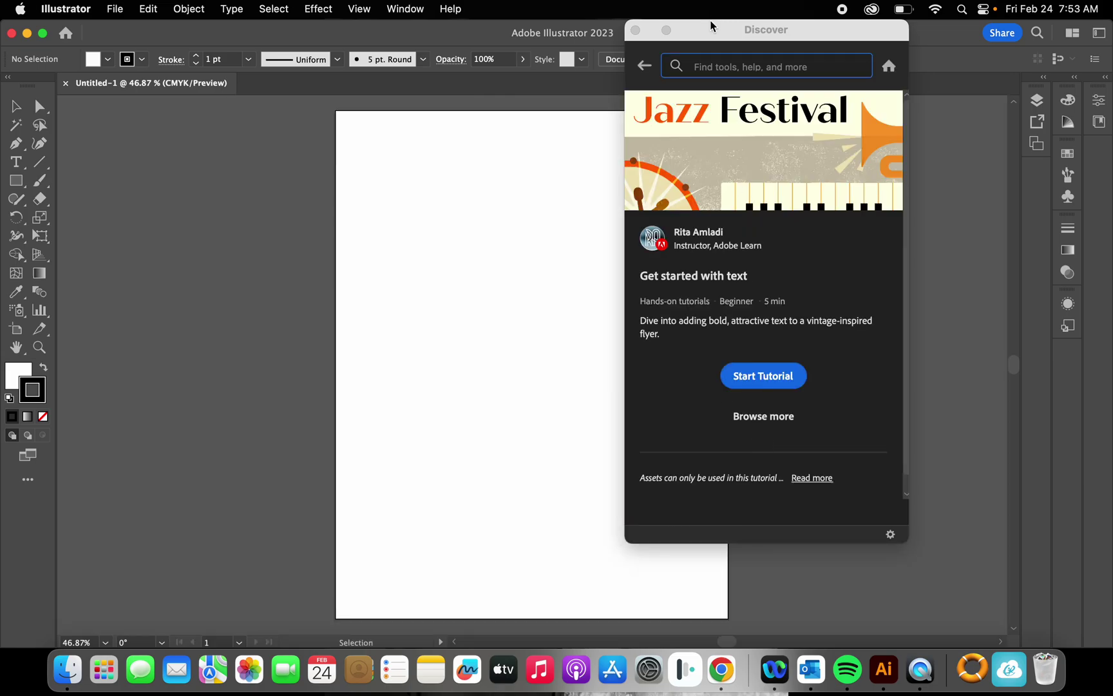
# - Close the Discover panel, the untitled document and the home window
pyautogui.moveTo(732, 29); pyautogui.dragTo(727, 57)
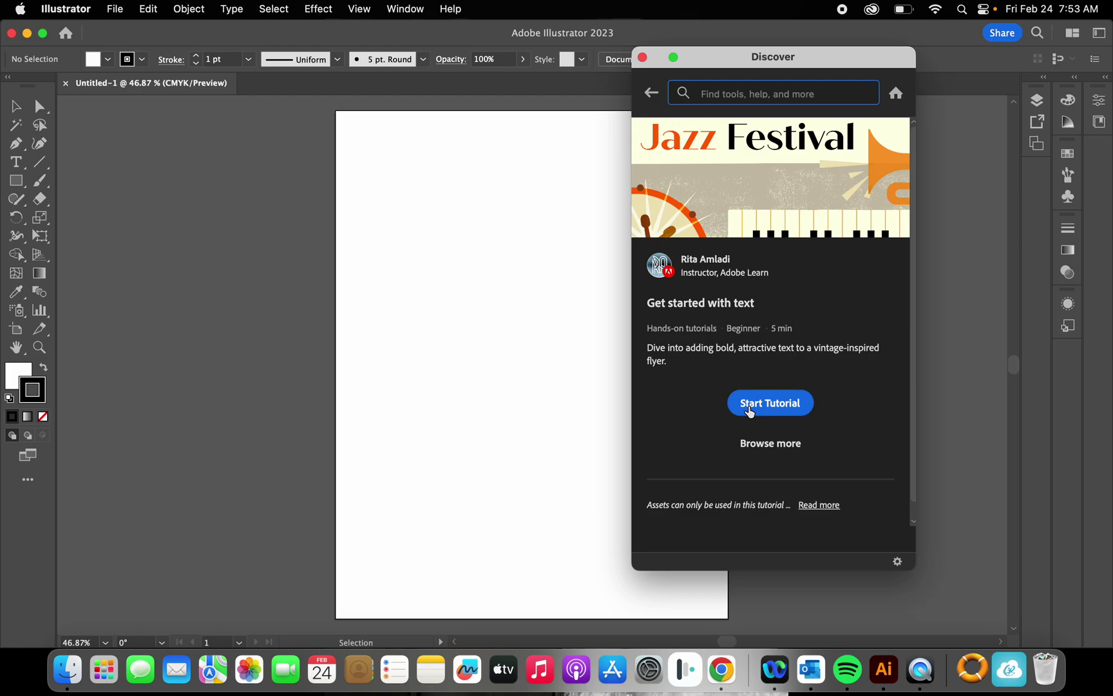
pyautogui.click(642, 57)
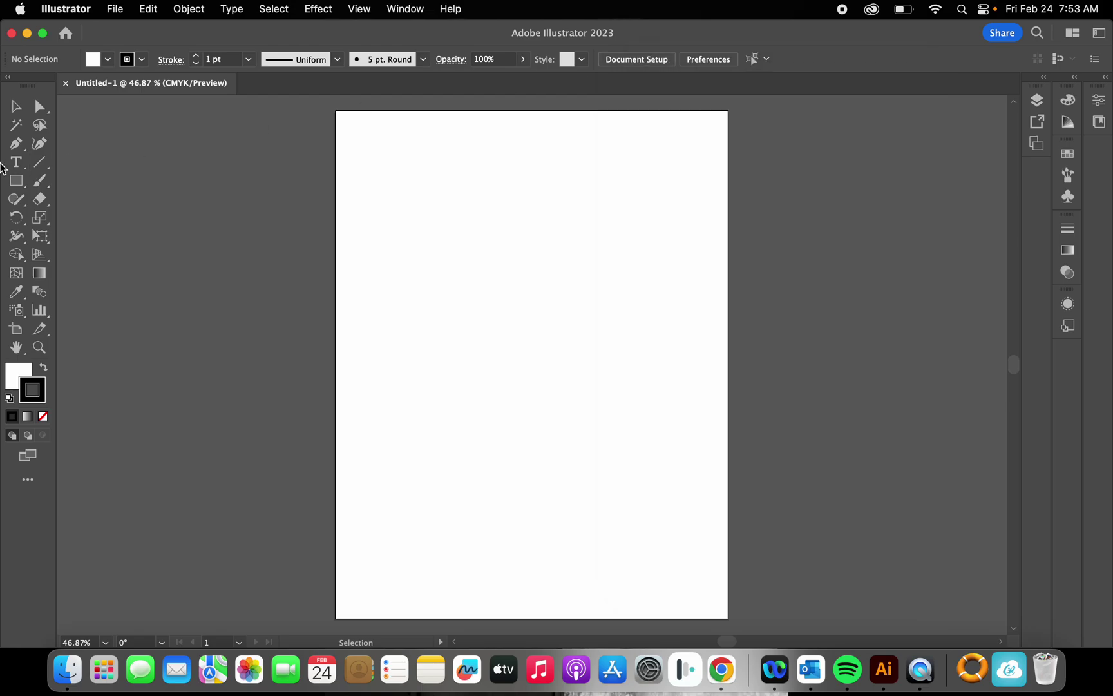
pyautogui.click(65, 83)
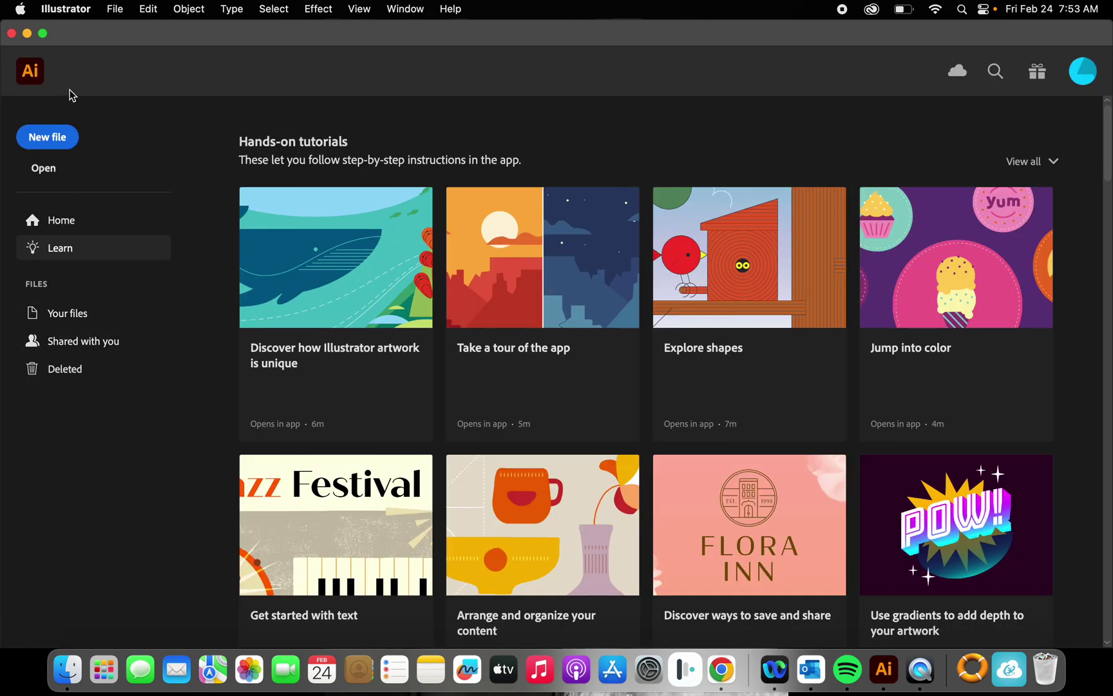
pyautogui.click(11, 33)
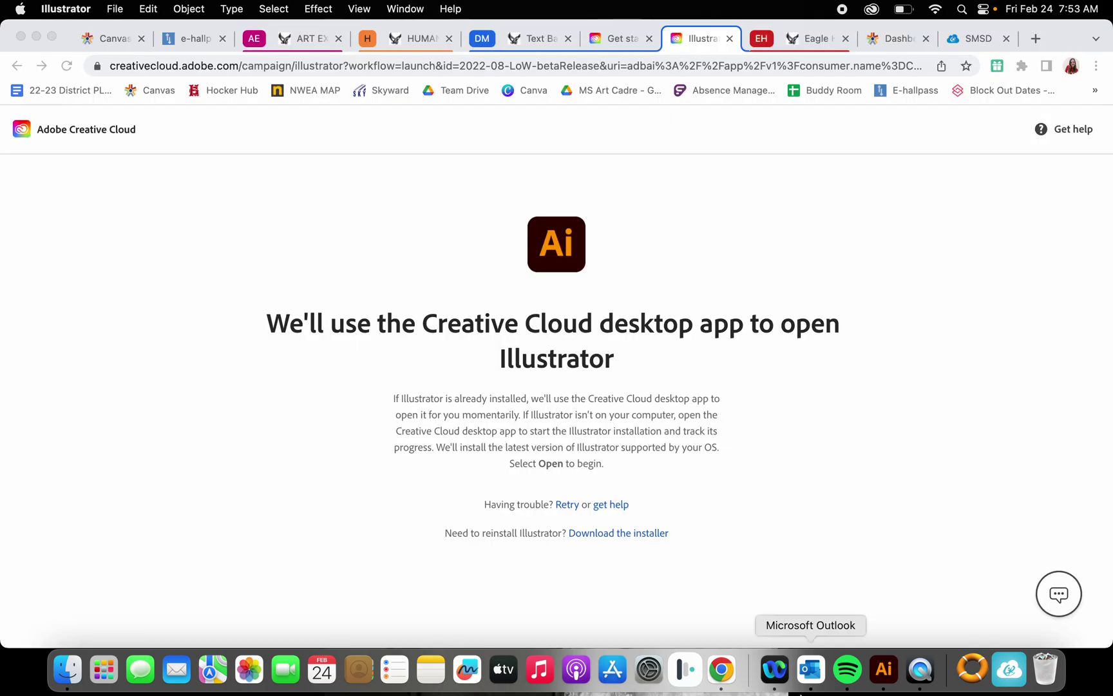
# - Reopen Illustrator's home screen and expand the full list of hands-on tutorials on the Learn page
pyautogui.click(883, 670)
pyautogui.click(107, 233)
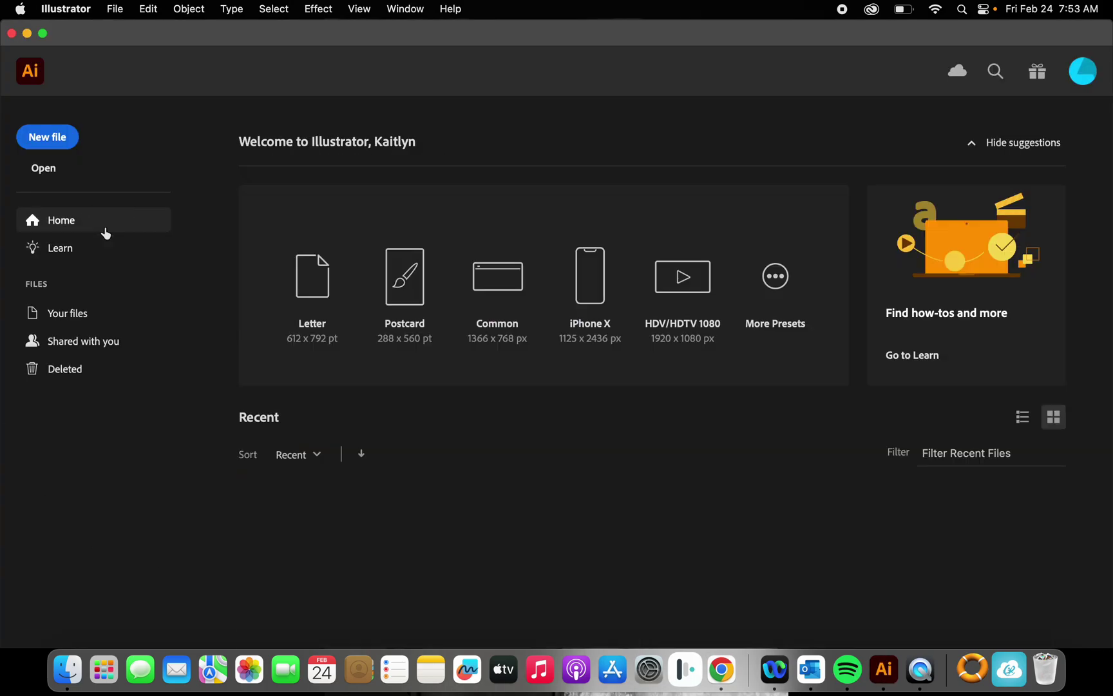
pyautogui.click(80, 256)
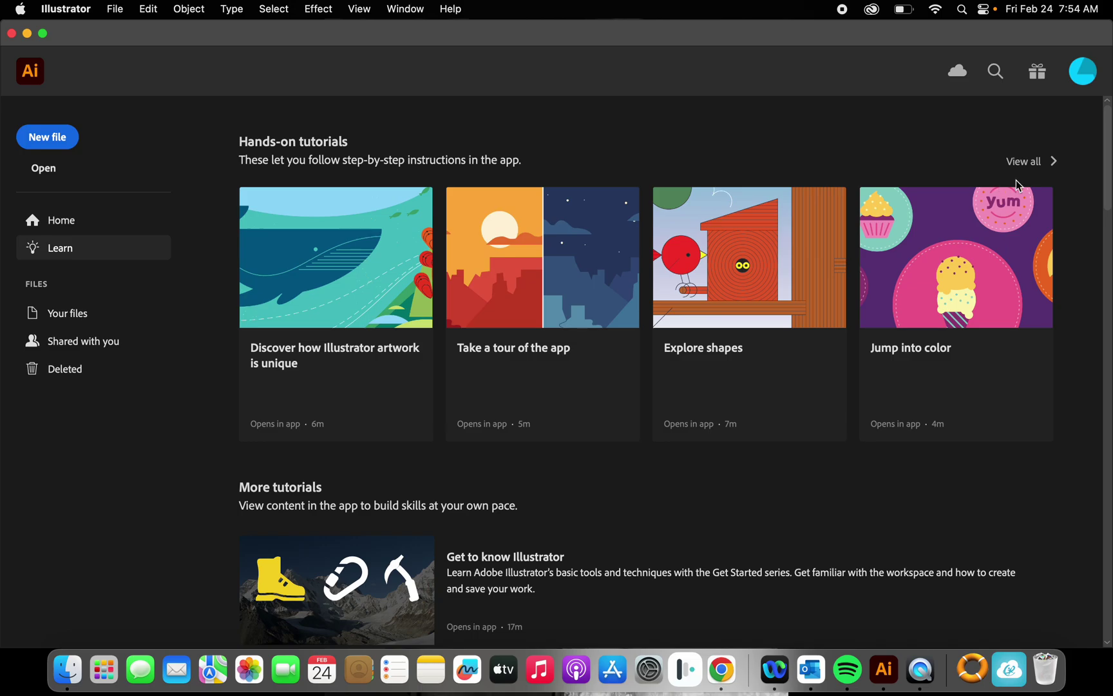
pyautogui.click(1022, 161)
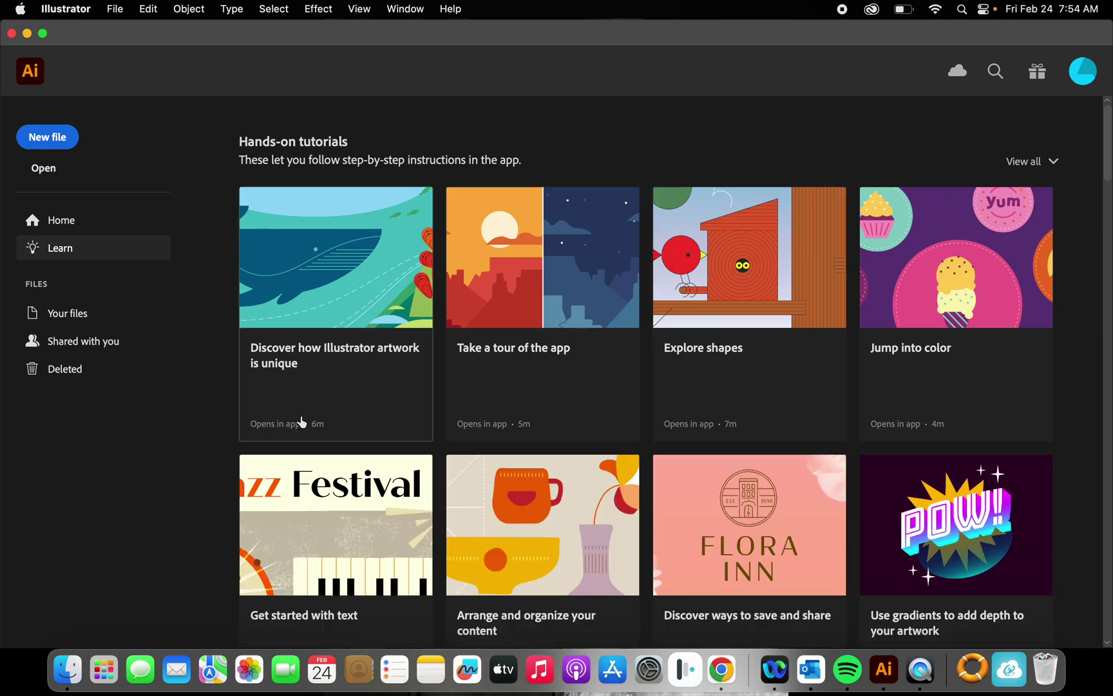
# - Start the "Get started with text" hands-on tutorial and move its instruction window aside to uncover more of the poster
pyautogui.scroll(-10, 301, 419)
pyautogui.scroll(8, 309, 405)
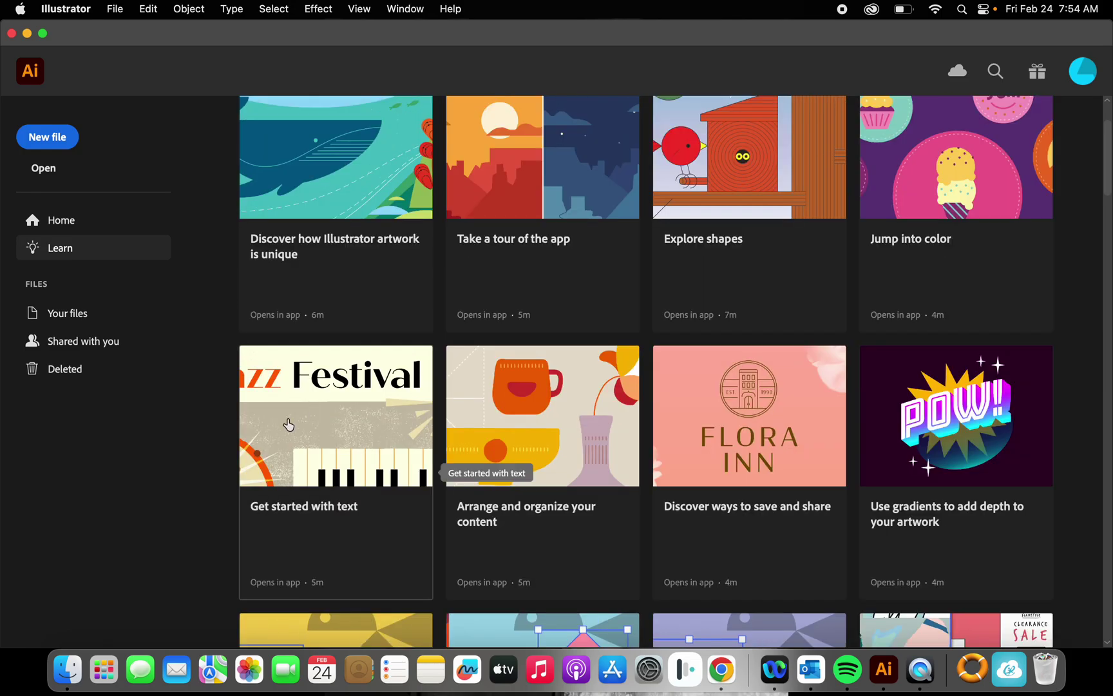
pyautogui.click(304, 523)
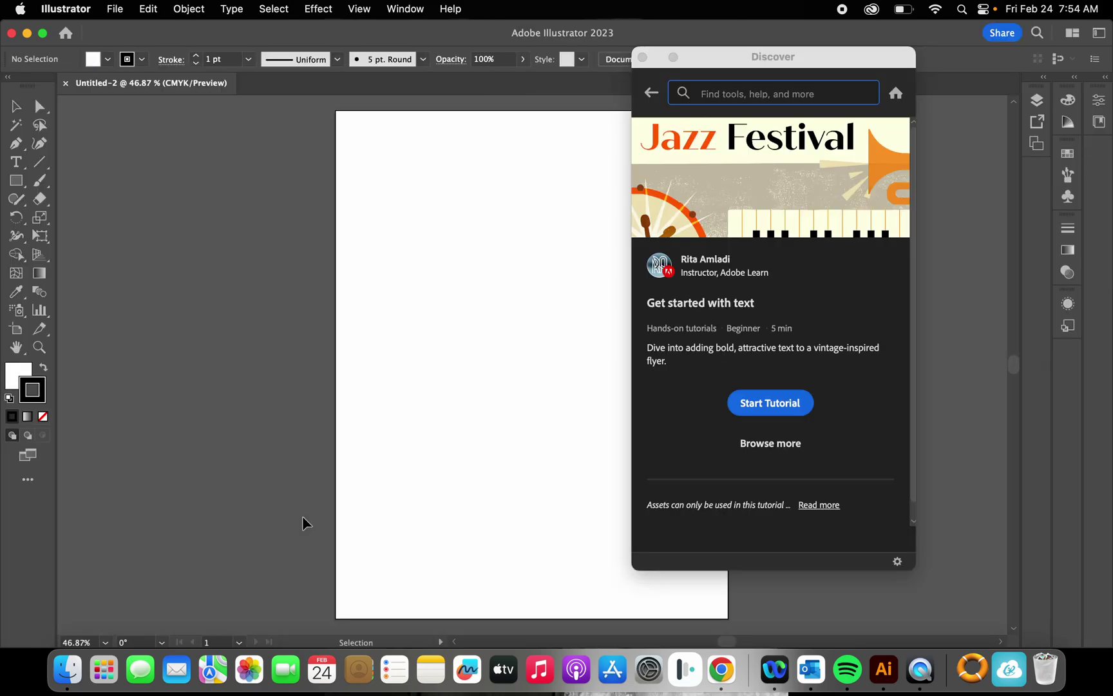
pyautogui.click(760, 406)
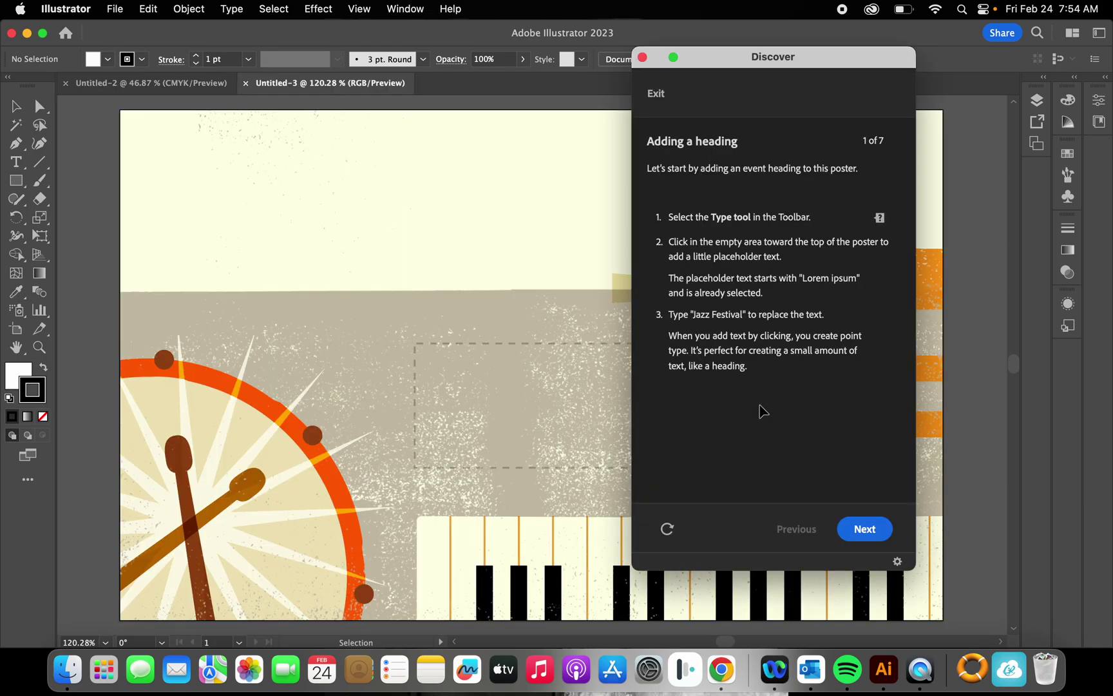
pyautogui.scroll(-2, 449, 313)
pyautogui.moveTo(783, 64); pyautogui.dragTo(889, 46)
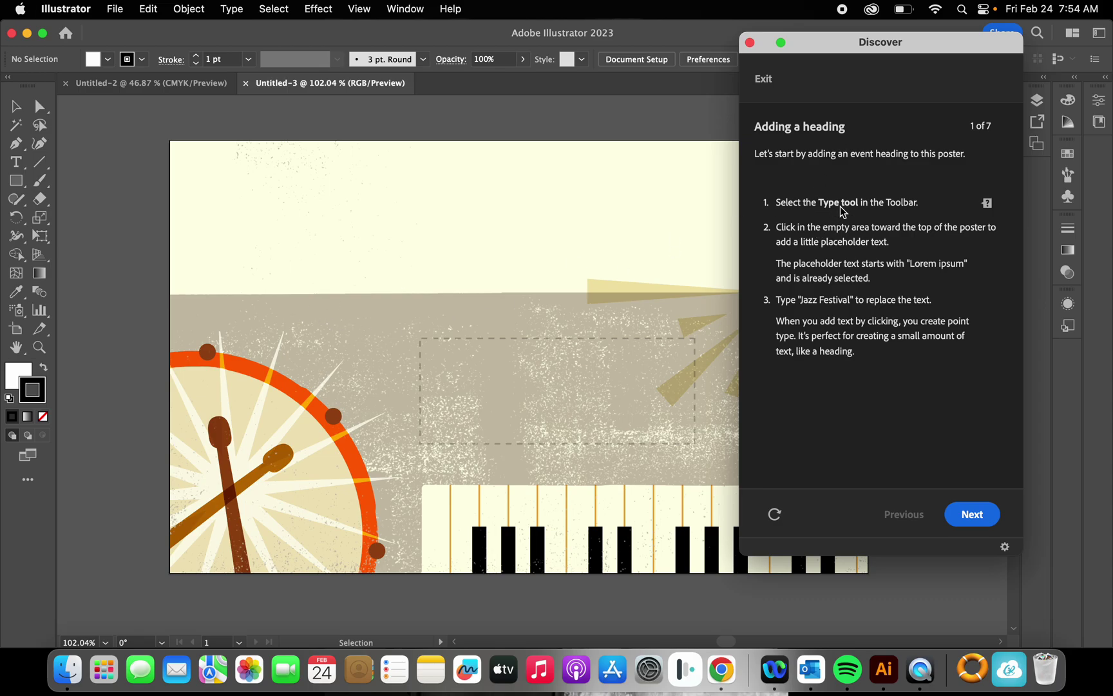
# - Add the heading "Jazz Festival" as point type in the upper-left corner of the poster
pyautogui.click(989, 210)
pyautogui.click(990, 209)
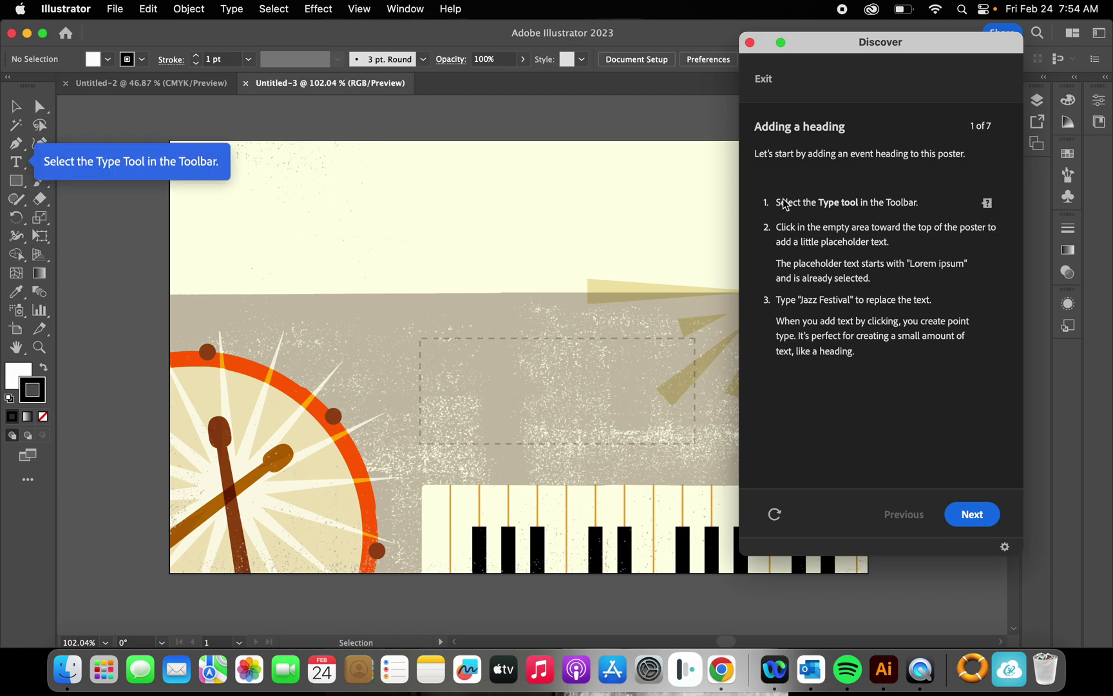
pyautogui.click(19, 165)
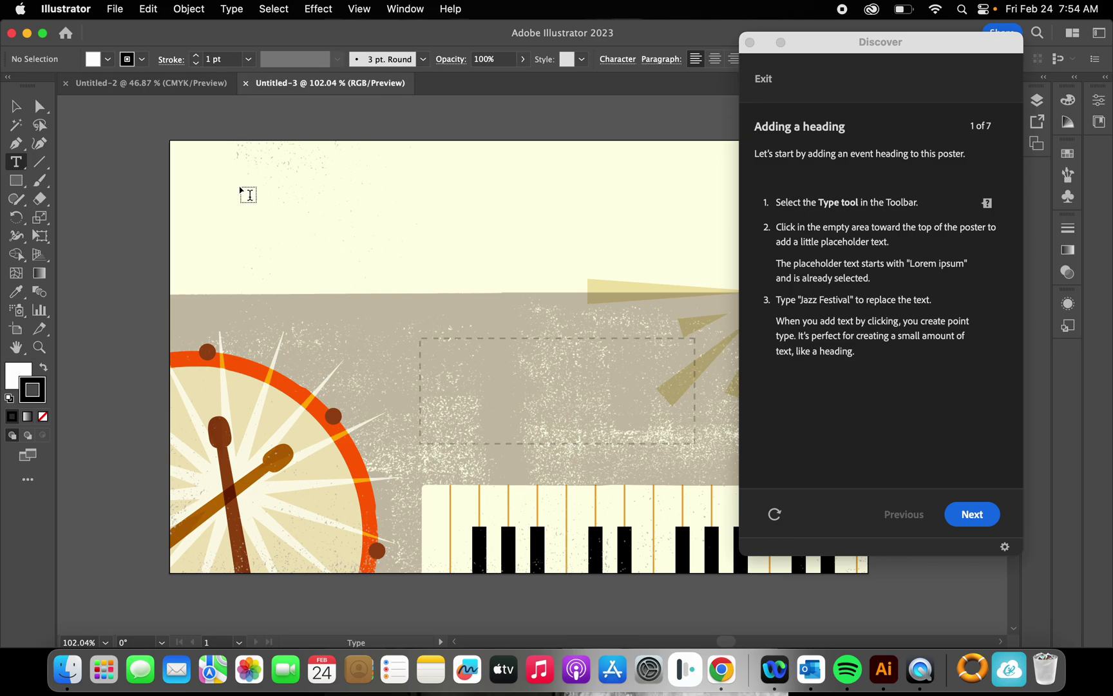
pyautogui.click(189, 157)
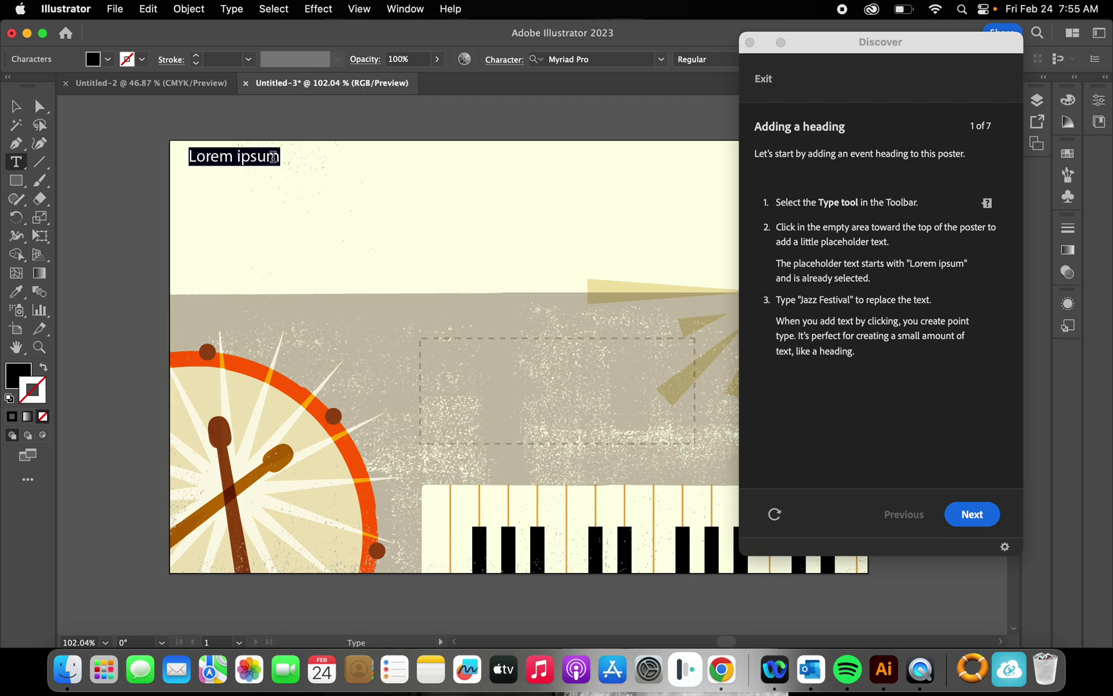
pyautogui.write('Jaz')
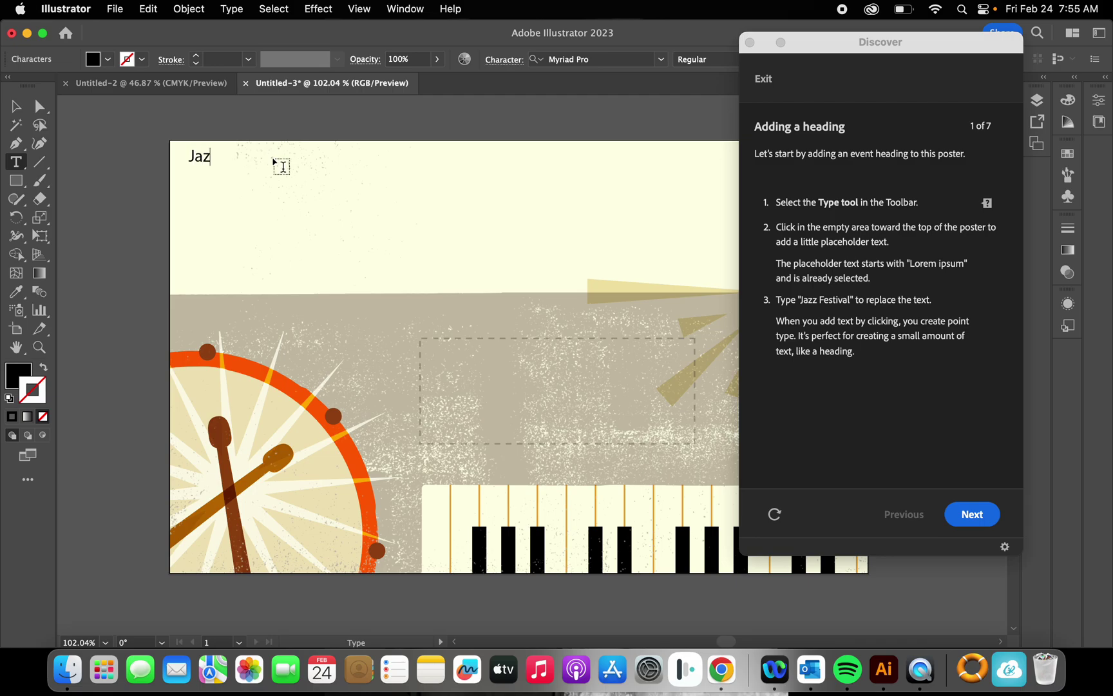
pyautogui.write('z Festival')
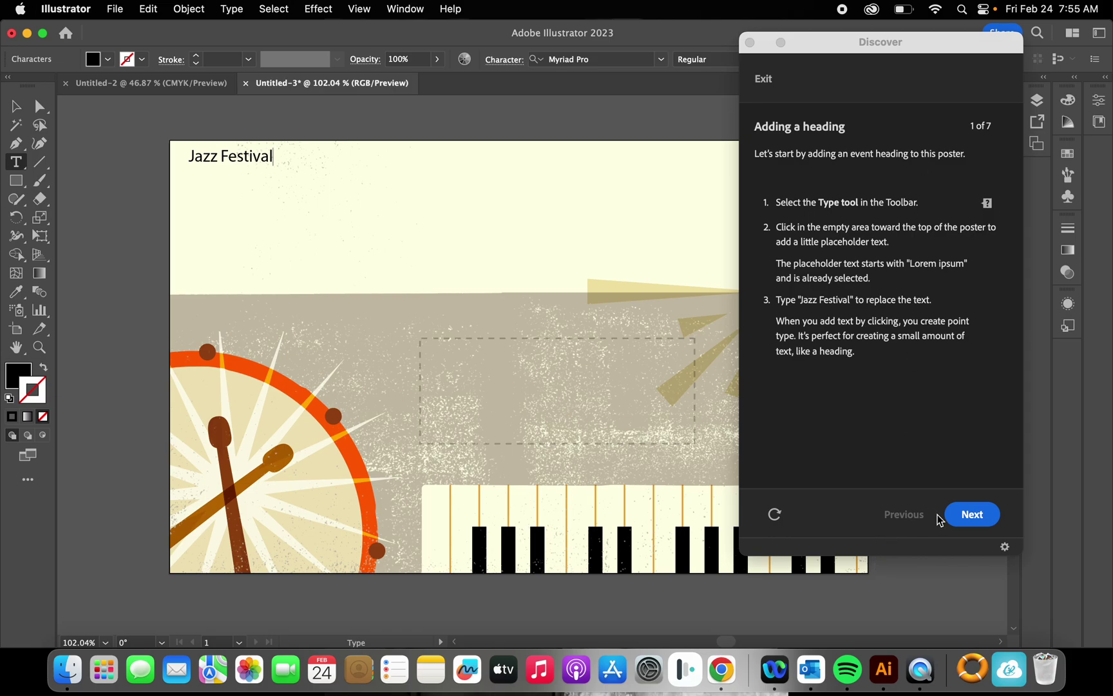
# - Advance the tutorial to "Resizing the heading", enlarge the heading proportionally and move it slightly down within the cream band
pyautogui.click(961, 516)
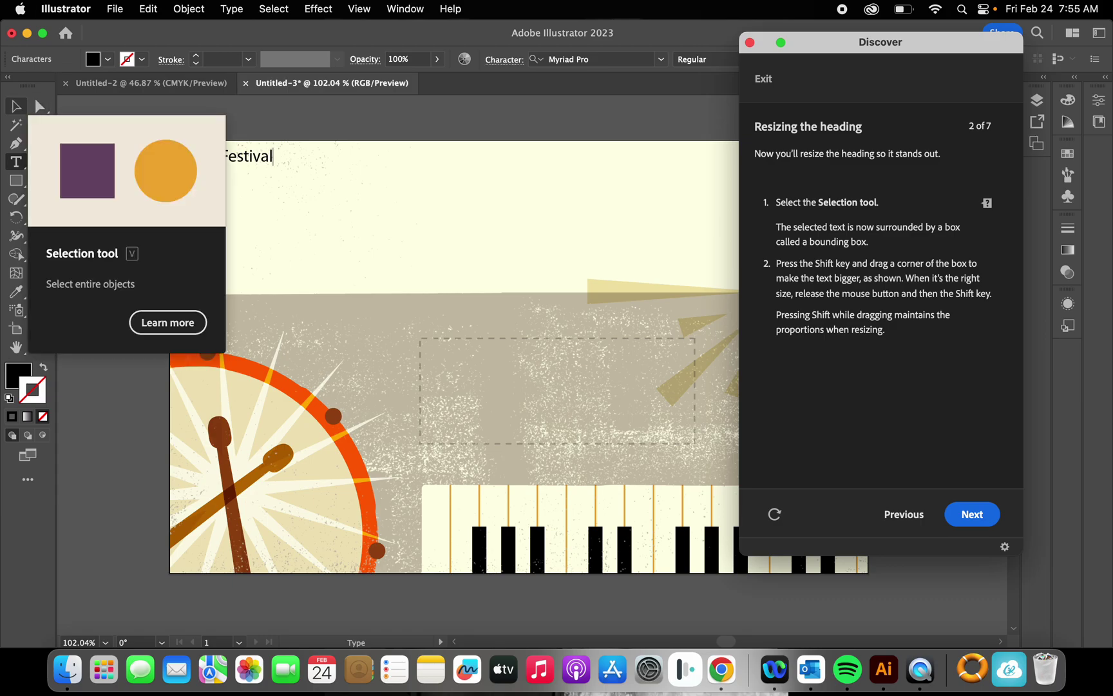
pyautogui.click(18, 109)
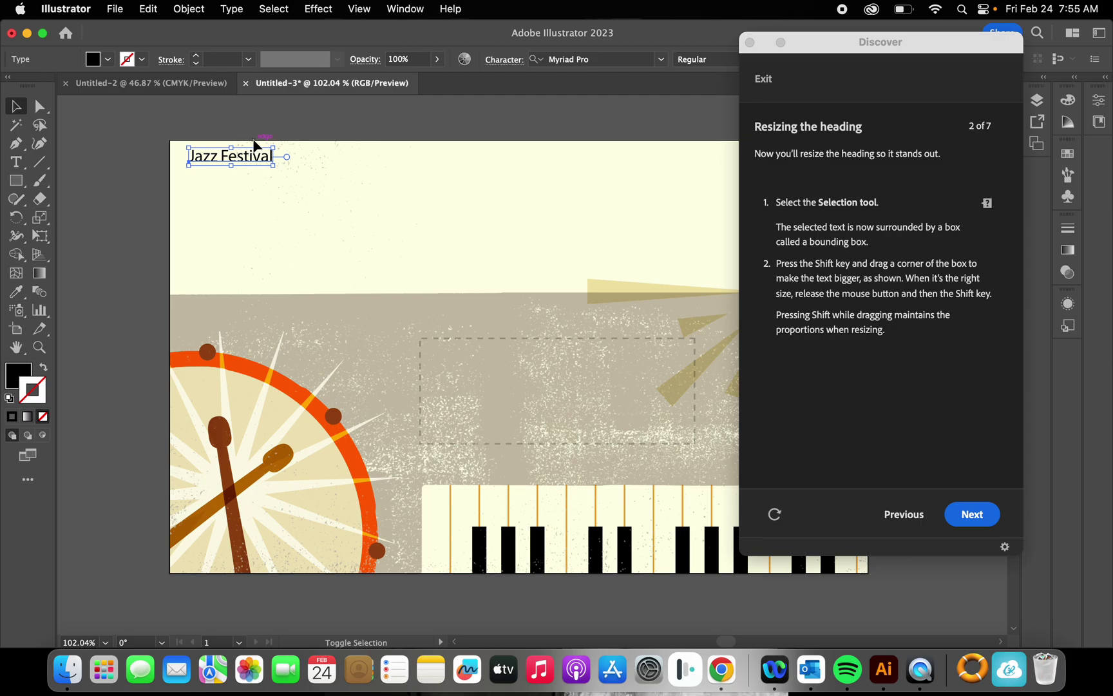
pyautogui.click(274, 166)
pyautogui.moveTo(274, 168); pyautogui.dragTo(497, 303)
pyautogui.moveTo(501, 222); pyautogui.dragTo(615, 303)
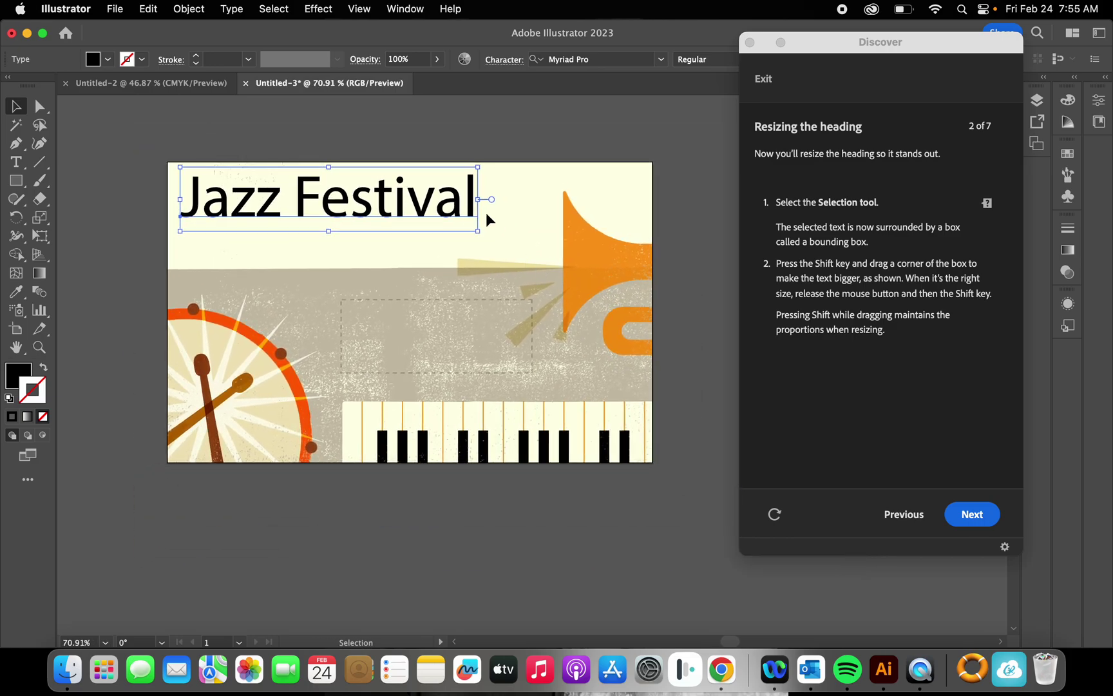
pyautogui.moveTo(437, 219); pyautogui.dragTo(438, 235)
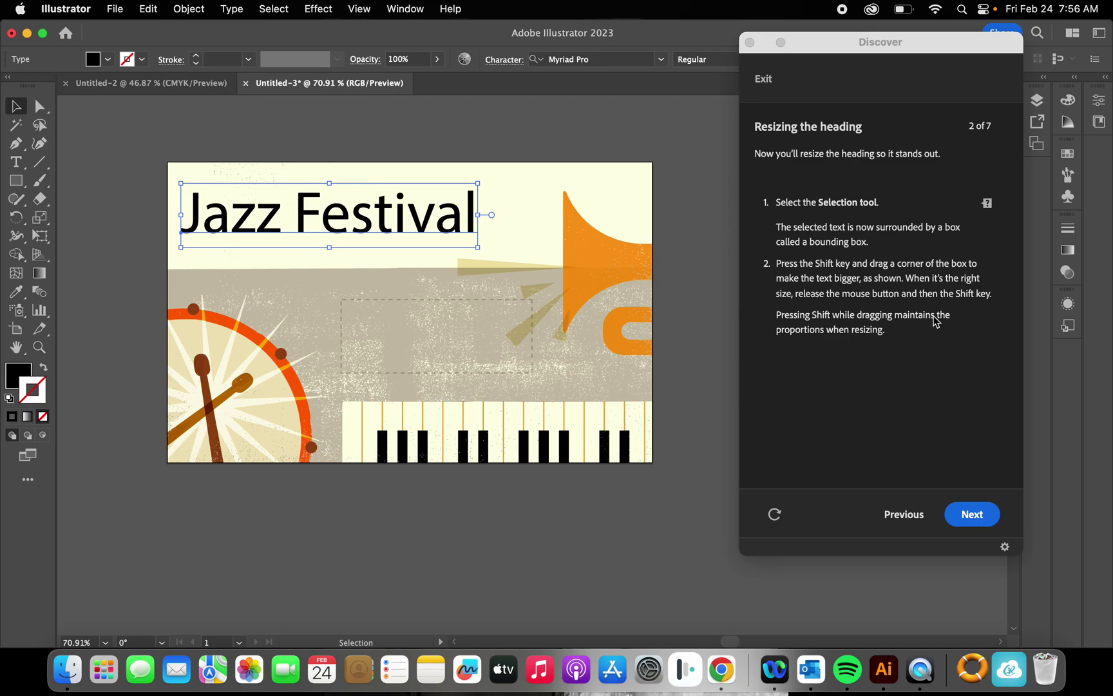
# - Try scaling the heading from its lower-right corner without keeping proportions, undo it and reselect the heading
pyautogui.moveTo(478, 248); pyautogui.dragTo(561, 289)
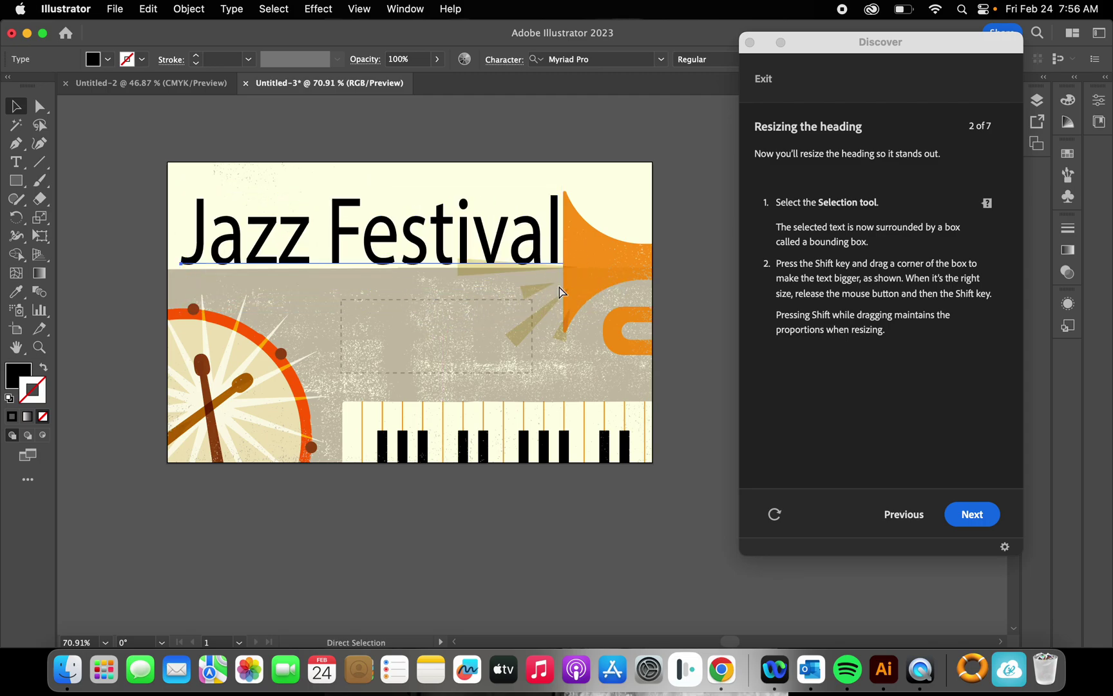
pyautogui.press('super+z')
pyautogui.click(521, 214)
pyautogui.click(461, 224)
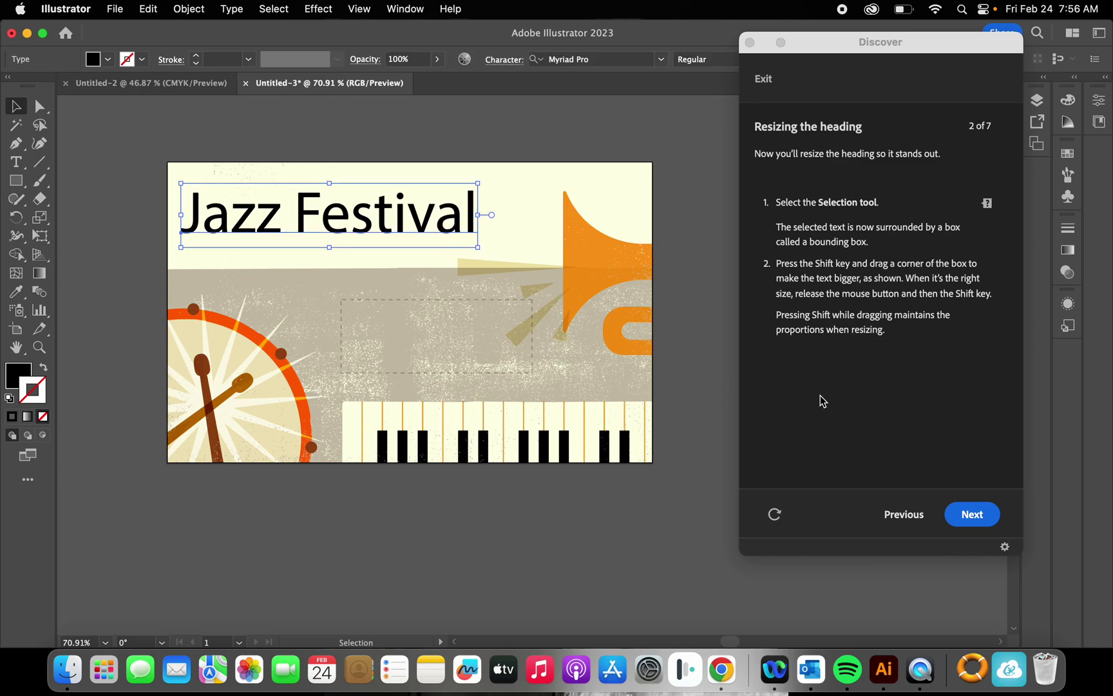
# - Advance the tutorial to "Adding a paragraph of text" and create an area type frame matching the dashed box in the poster's middle
pyautogui.click(969, 516)
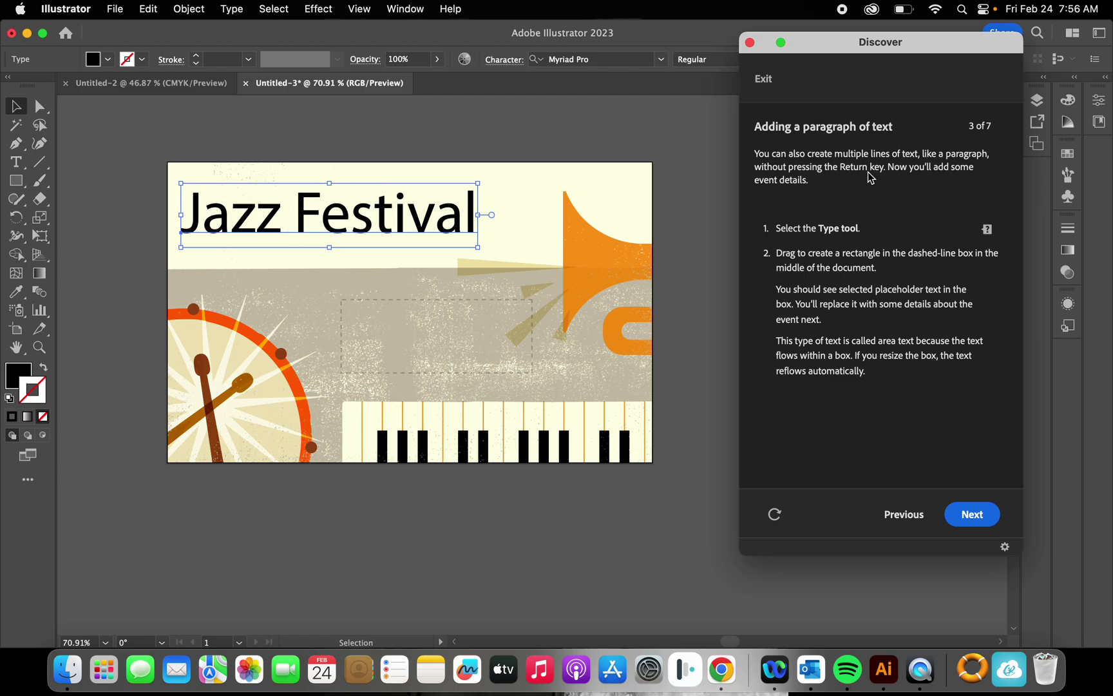
pyautogui.click(17, 162)
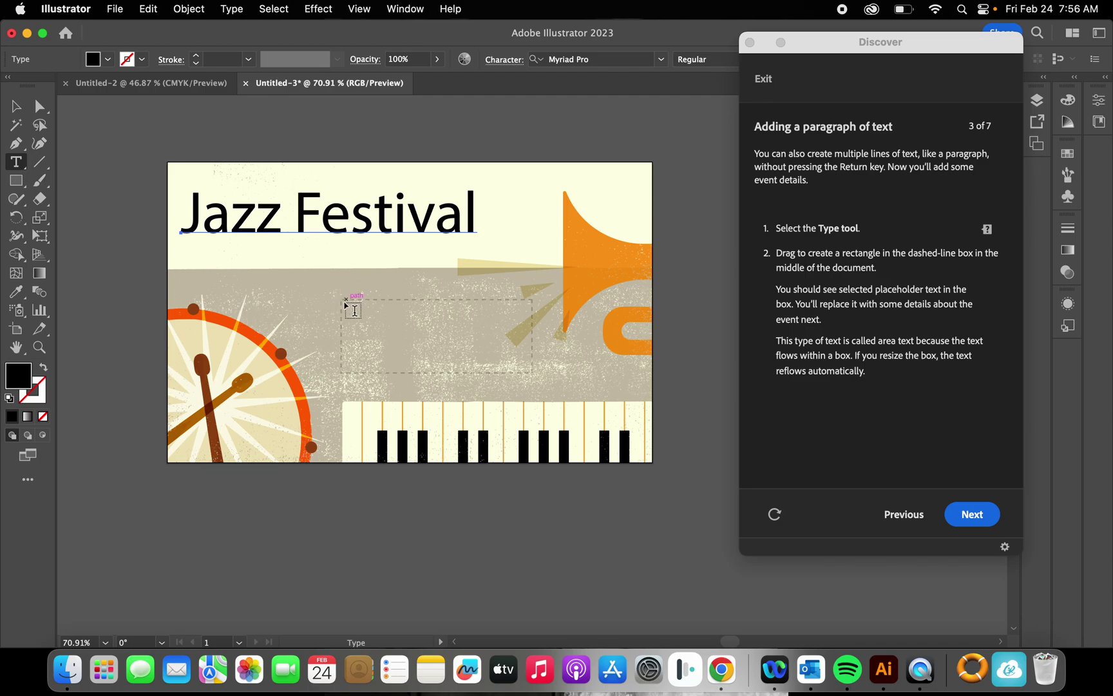
pyautogui.moveTo(342, 300); pyautogui.dragTo(532, 373)
pyautogui.press('Escape')
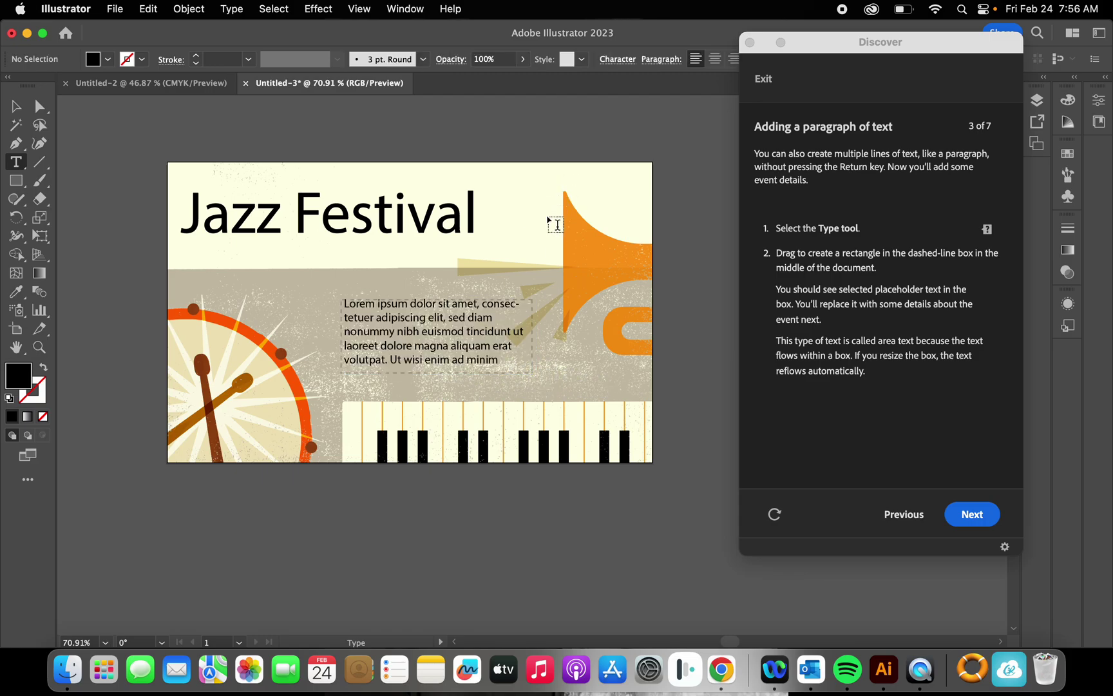
pyautogui.click(546, 214)
pyautogui.press('Escape')
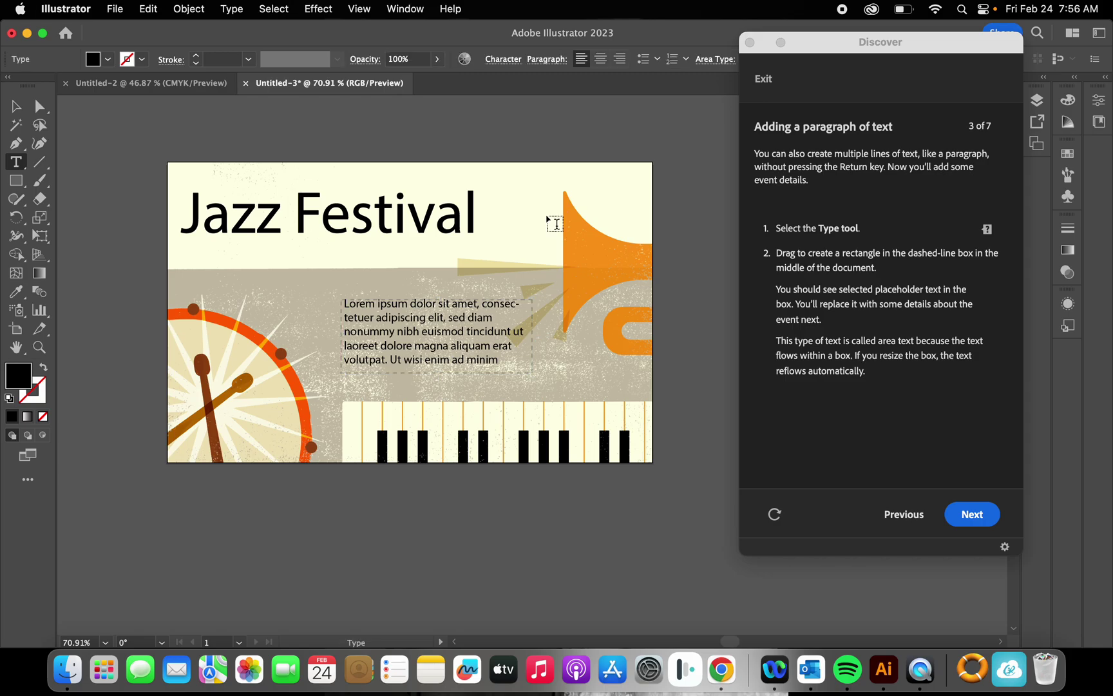
pyautogui.moveTo(342, 300); pyautogui.dragTo(533, 372)
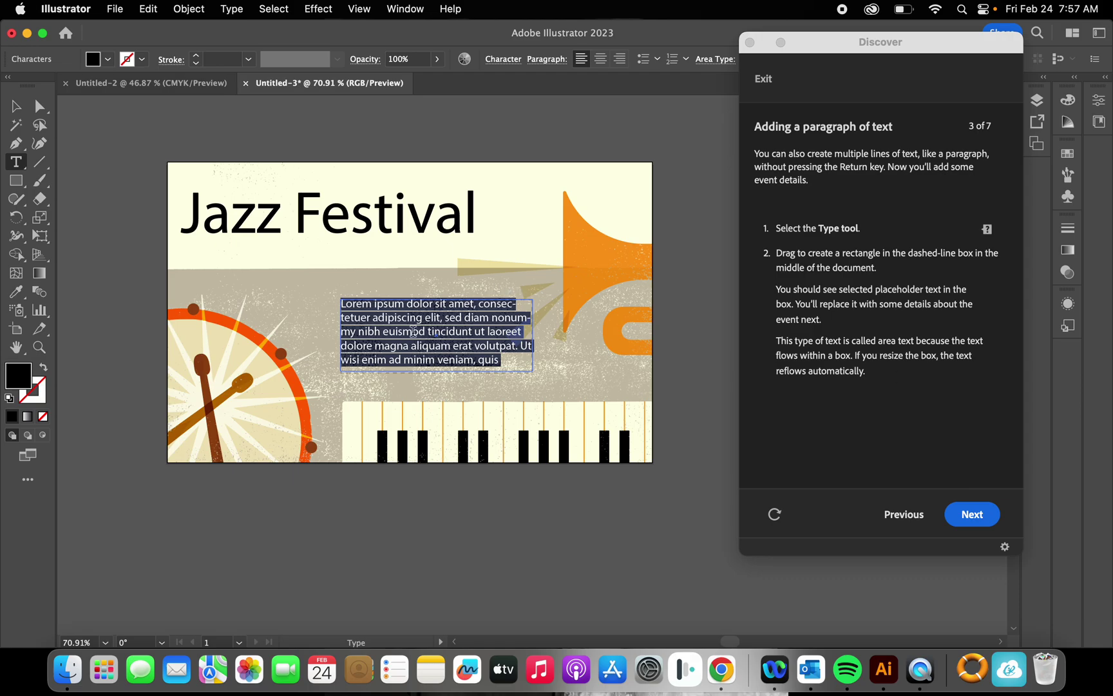
# - Advance the tutorial to "Adding your own text" and replace the placeholder paragraph with "June 28th - July 13th"
pyautogui.click(980, 513)
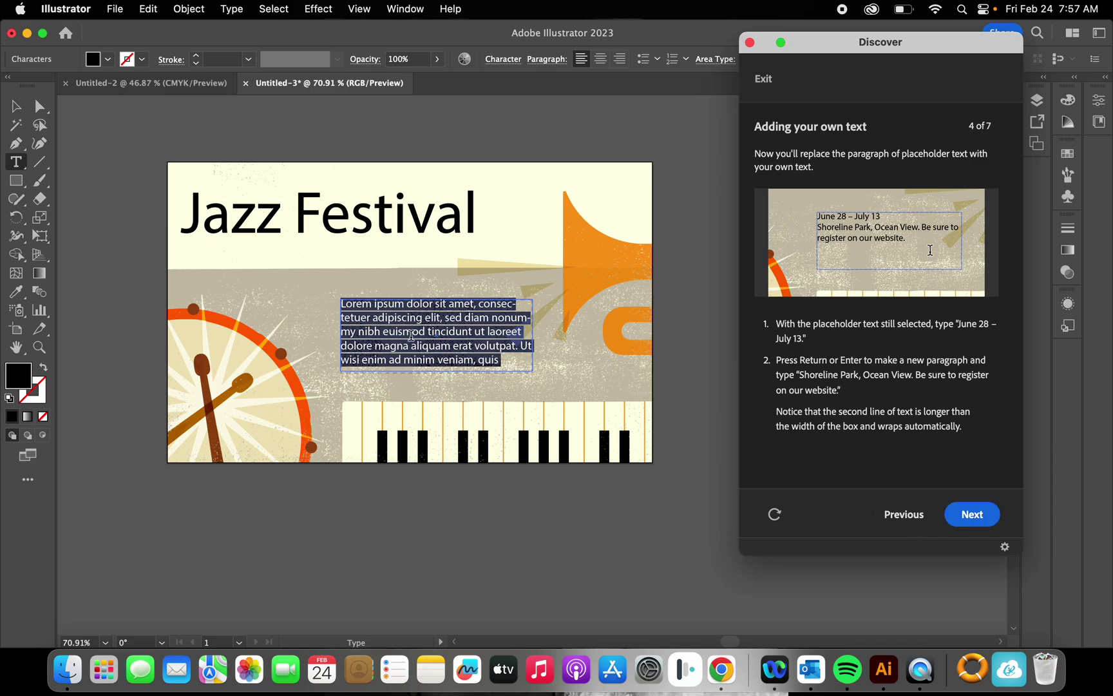
pyautogui.click(347, 307)
pyautogui.moveTo(346, 307); pyautogui.dragTo(534, 388)
pyautogui.press('BackSpace')
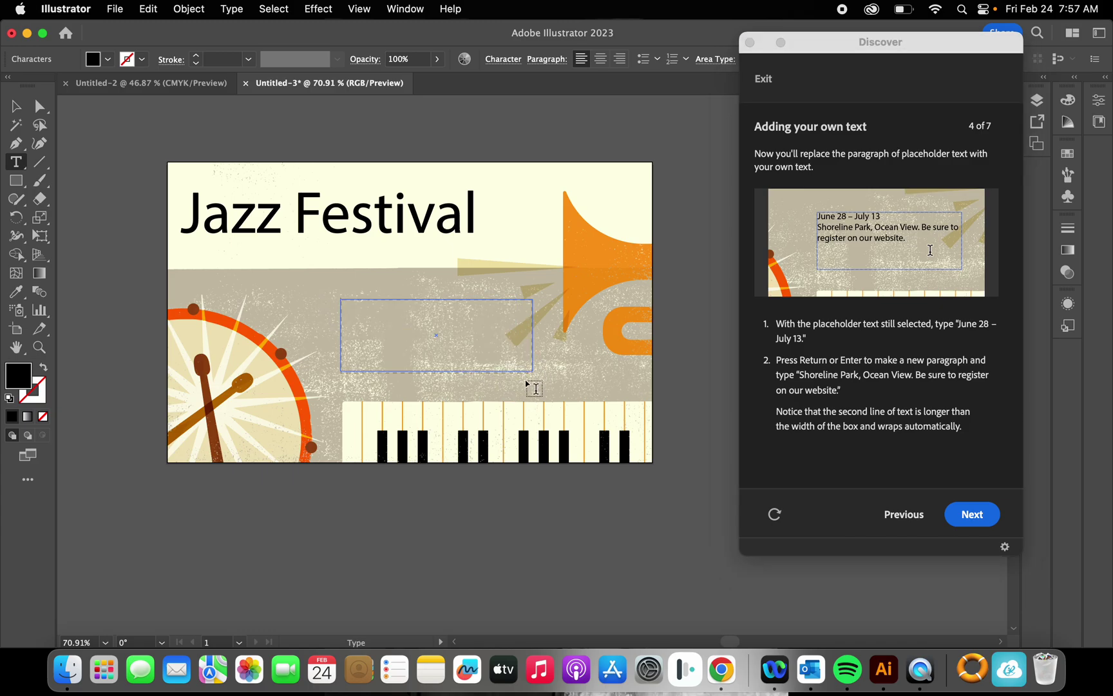
pyautogui.write('June 28th - July 13th')
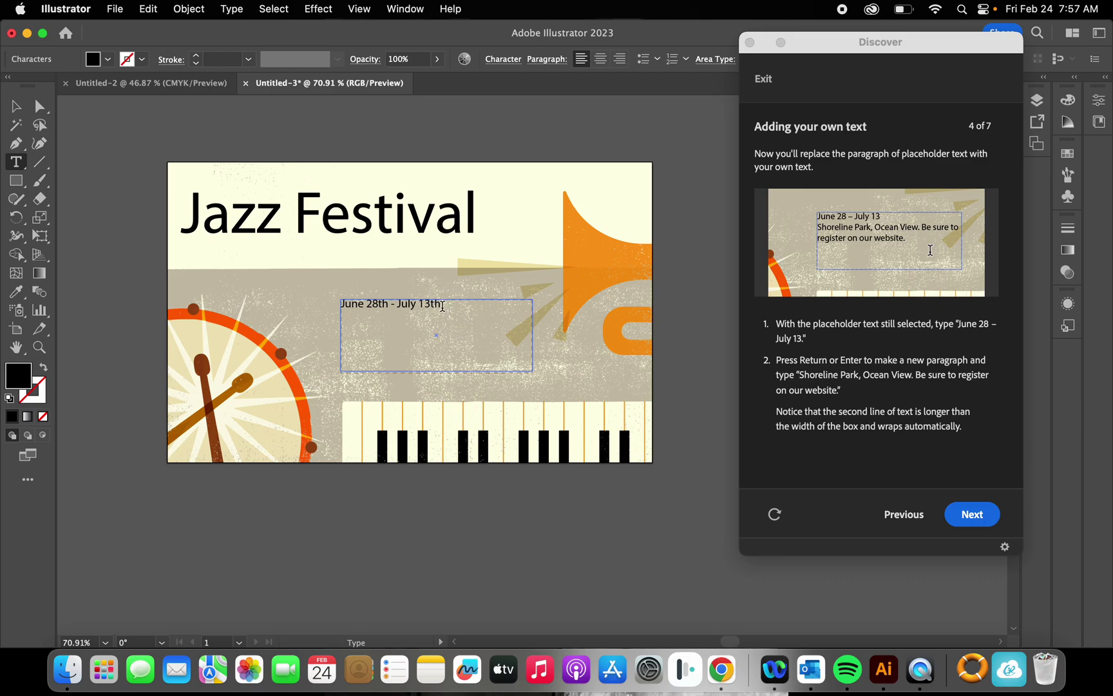
# - Add a second paragraph reading "Shoreline Park, Ocean view. Be sure to register on our website." below the dates
pyautogui.press('Return')
pyautogui.write('Shoreline Park, Ocean view')
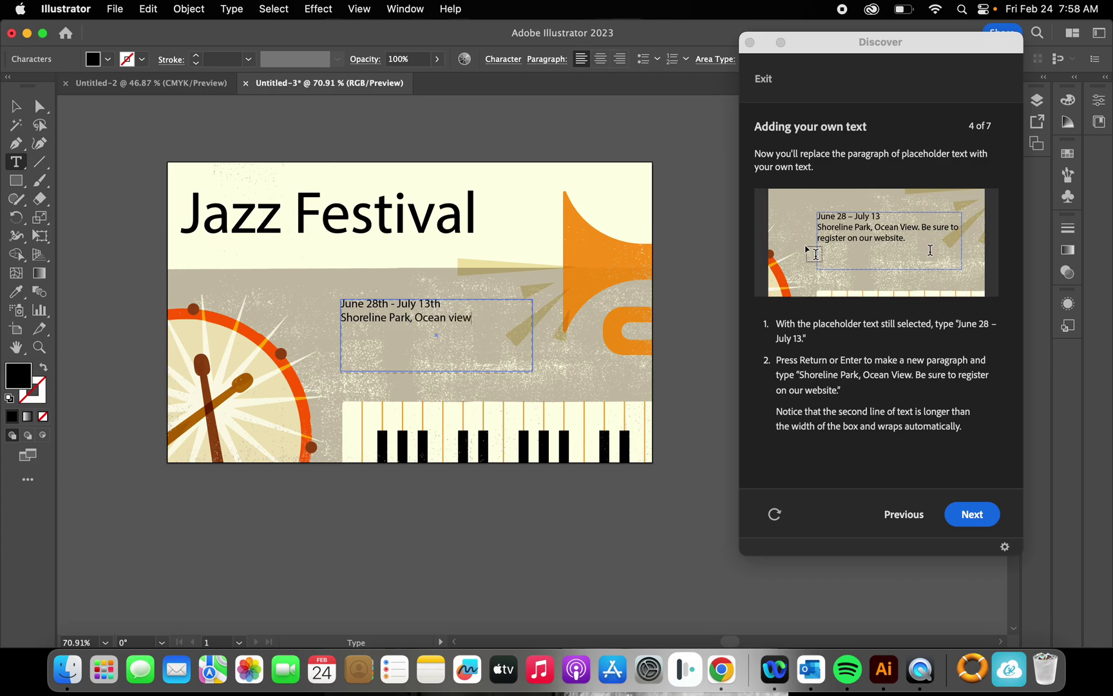
pyautogui.write('. Be a')
pyautogui.write('ure to register on our website.')
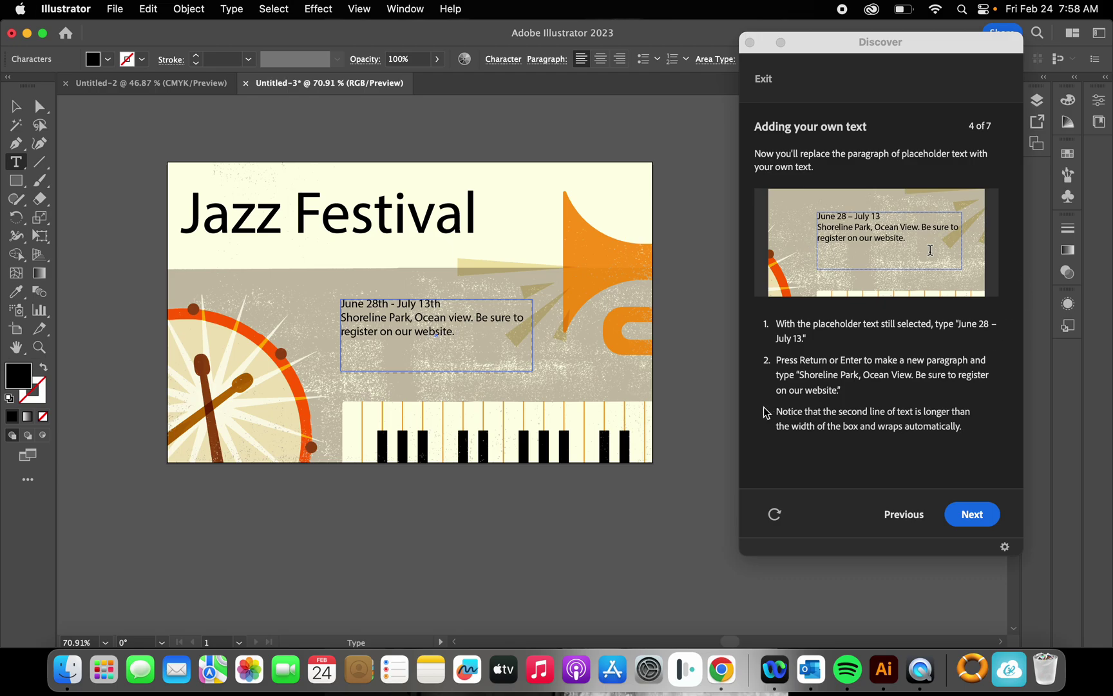
# - Highlight the second paragraph to examine how it wraps inside the text frame
pyautogui.click(343, 319)
pyautogui.moveTo(341, 317)
pyautogui.mouseDown()
pyautogui.moveTo(454, 321)
pyautogui.moveTo(500, 335)
pyautogui.mouseUp()
pyautogui.click(443, 303)
pyautogui.moveTo(444, 302); pyautogui.dragTo(459, 344)
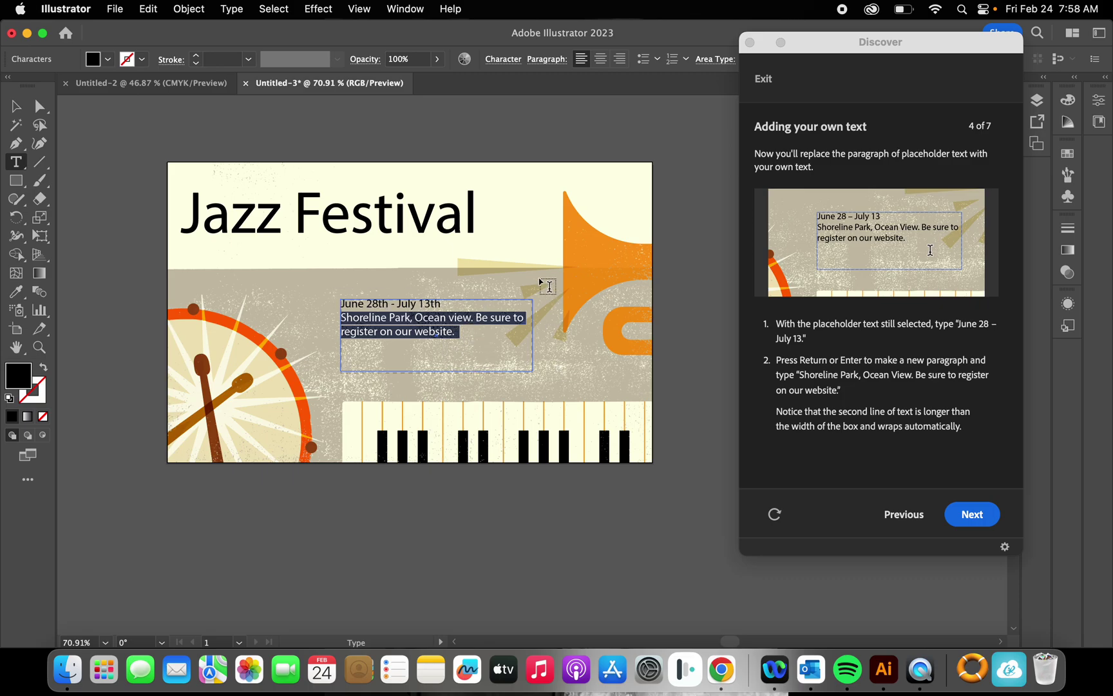
# - Try an extra area type frame over the trumpet, clear its placeholder text and deselect everything with the Selection tool
pyautogui.moveTo(503, 214); pyautogui.dragTo(644, 330)
pyautogui.press('BackSpace')
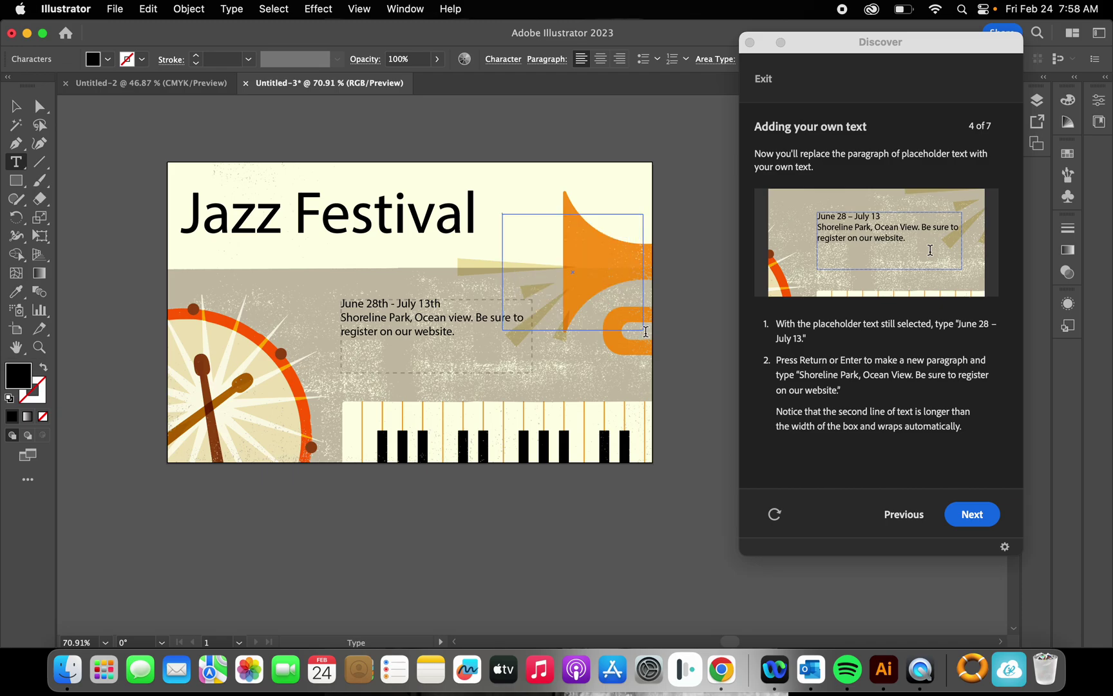
pyautogui.click(16, 107)
pyautogui.click(595, 206)
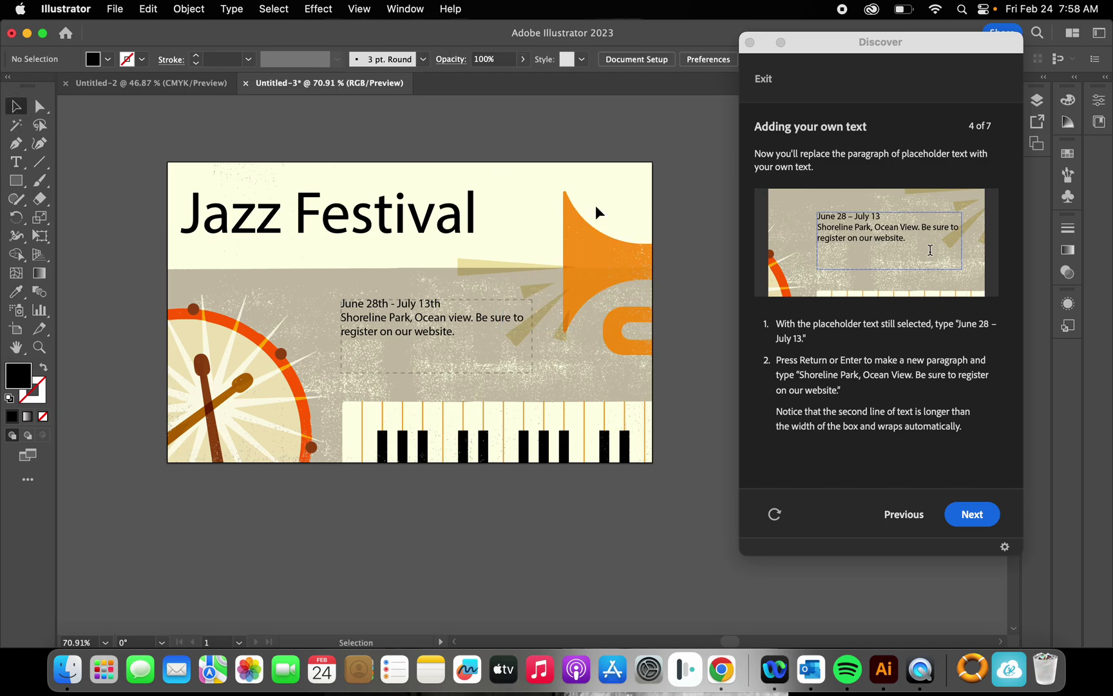
# - Advance the tutorial to "Formatting your text"
pyautogui.click(462, 321)
pyautogui.click(468, 332)
pyautogui.click(958, 515)
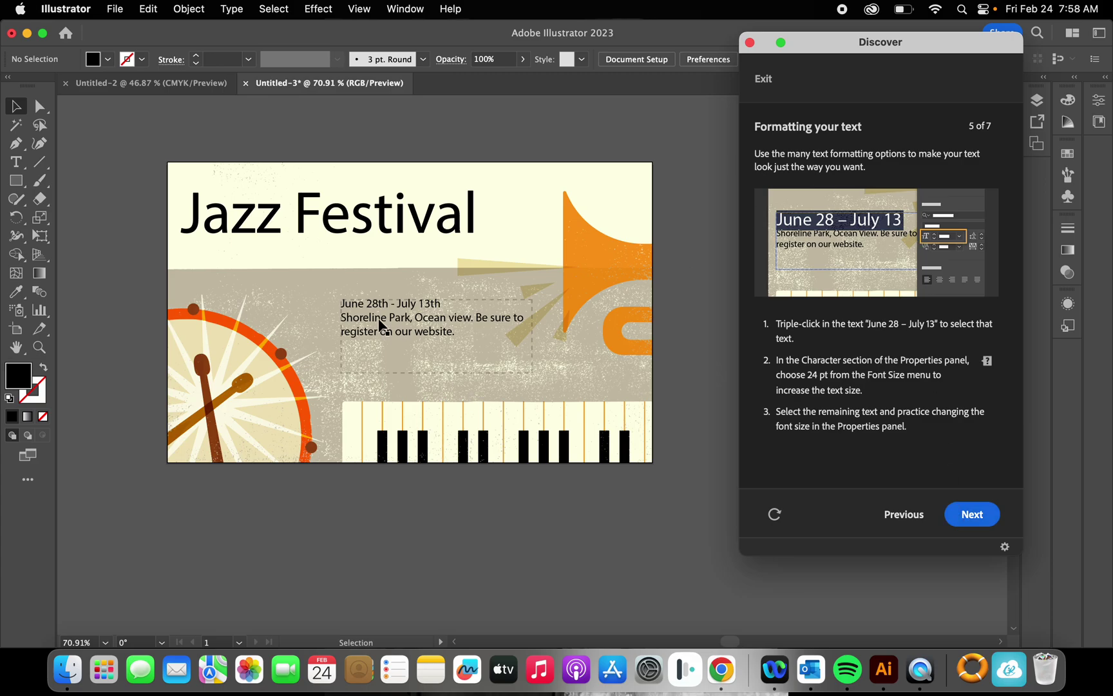
# - Select the whole "June 28th - July 13th" line in the event details text frame with the Type tool
pyautogui.click(376, 309)
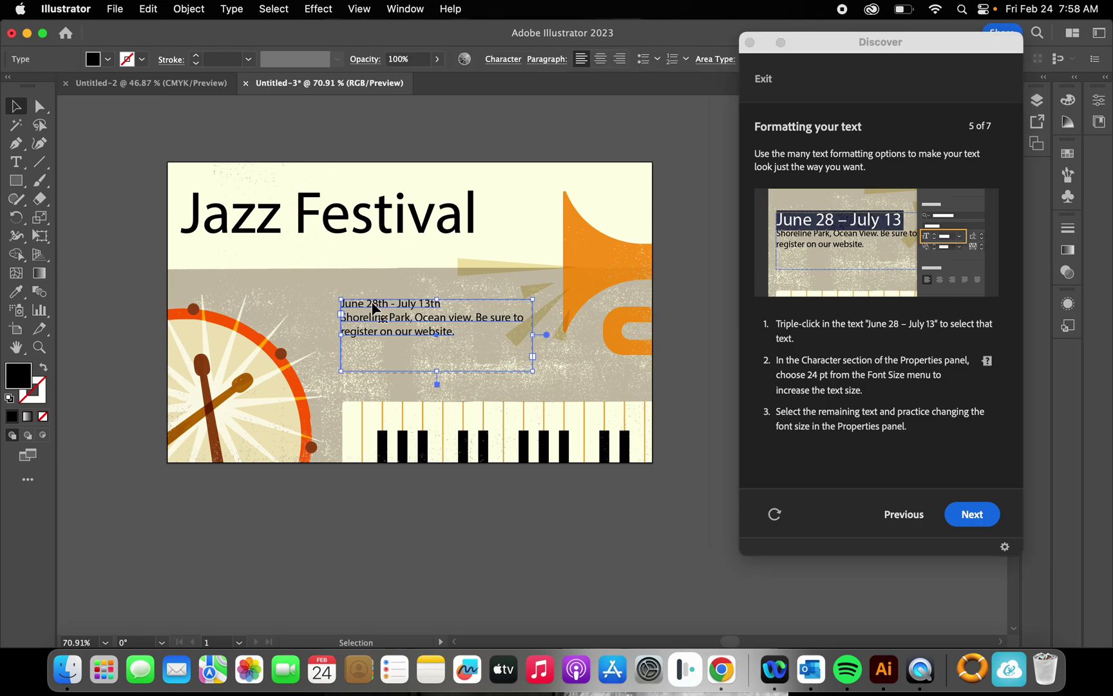
pyautogui.tripleClick(375, 310)
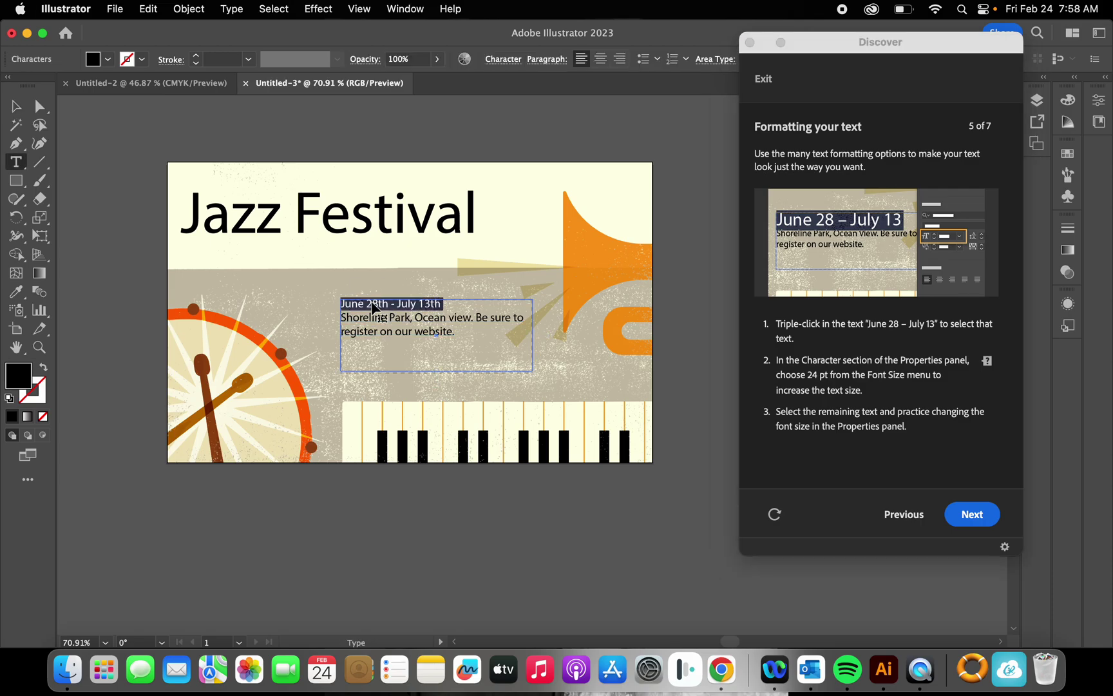
pyautogui.click(433, 310)
pyautogui.click(16, 106)
pyautogui.click(17, 162)
pyautogui.moveTo(441, 303); pyautogui.dragTo(330, 307)
pyautogui.tripleClick(384, 301)
# - Show the Properties panel while moving the tutorial window aside, and collapse the panel again
pyautogui.moveTo(970, 41); pyautogui.dragTo(866, 25)
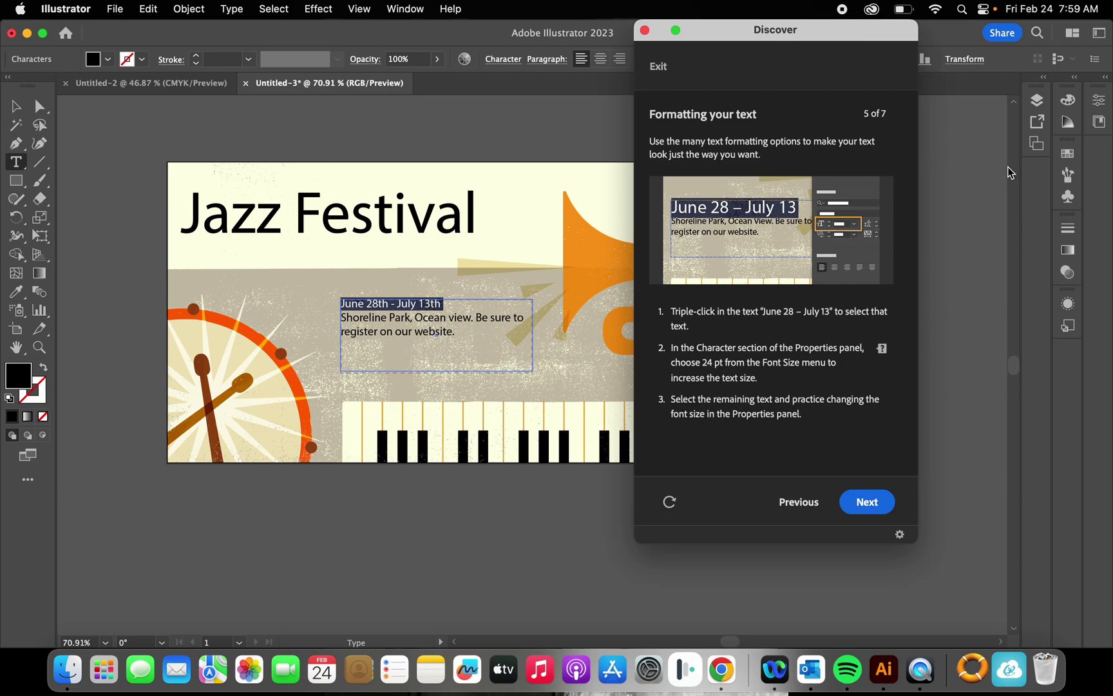
pyautogui.click(882, 362)
pyautogui.click(1059, 393)
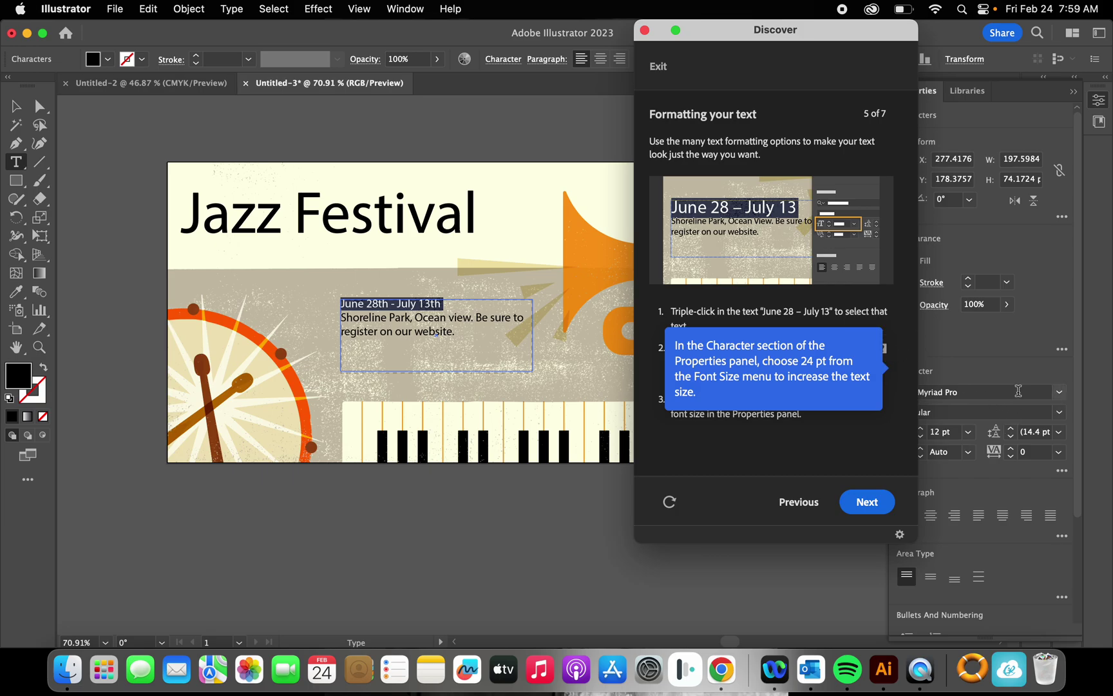
pyautogui.moveTo(716, 34); pyautogui.dragTo(525, 278)
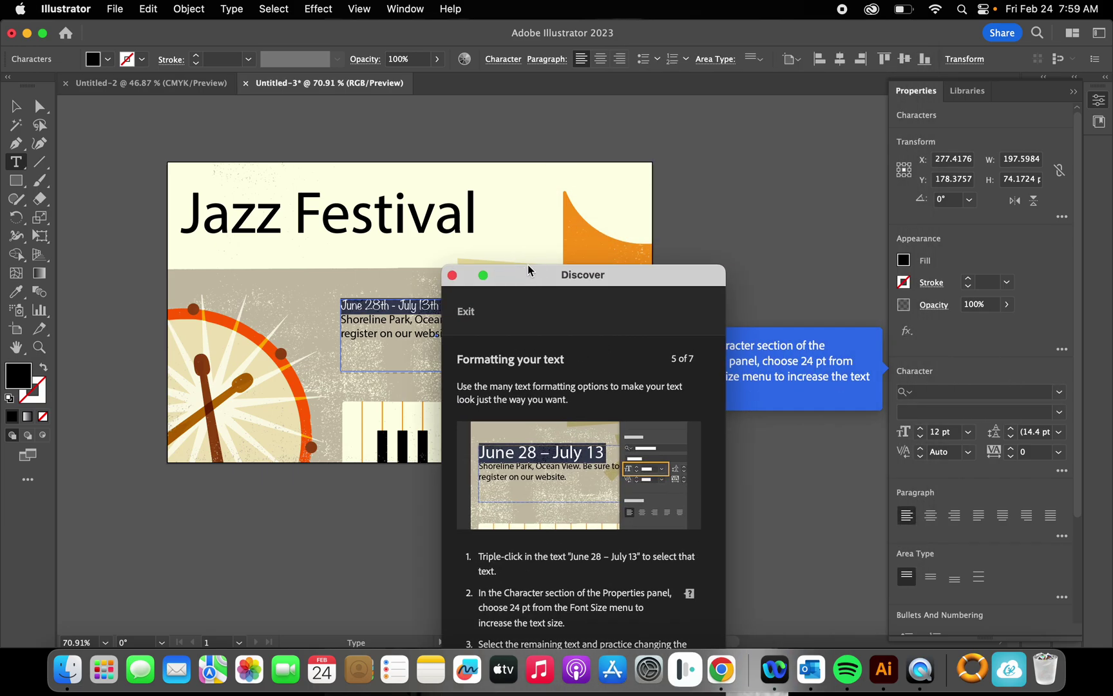
pyautogui.click(1073, 91)
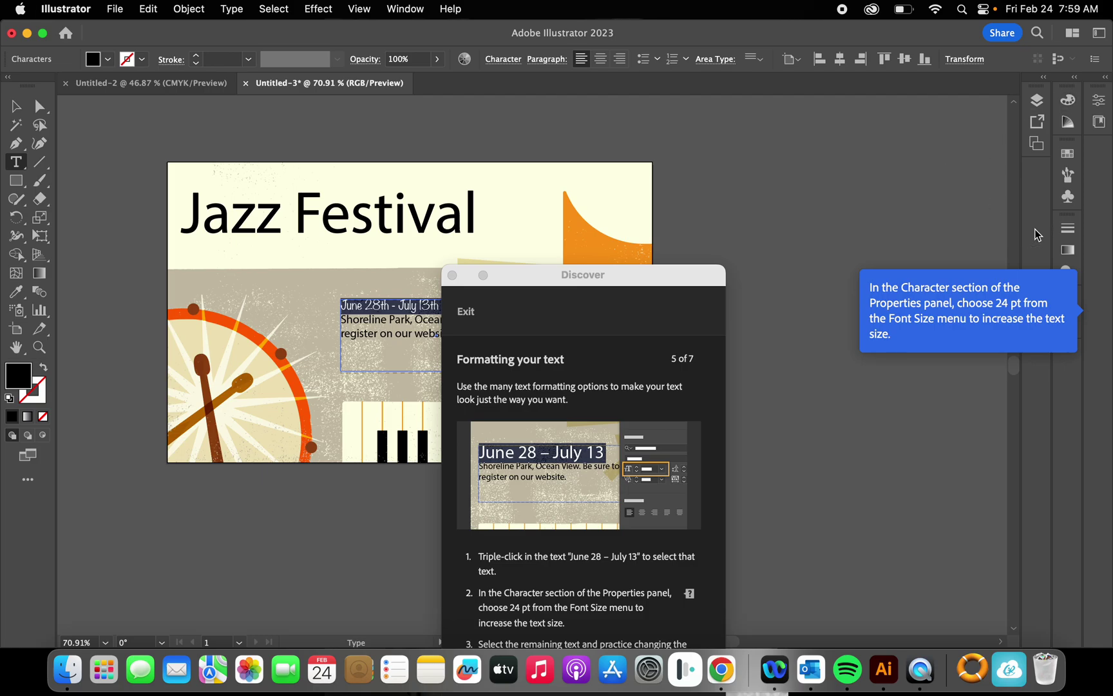
# - Reopen the Properties panel and move the tutorial window clear of the event details text
pyautogui.click(403, 9)
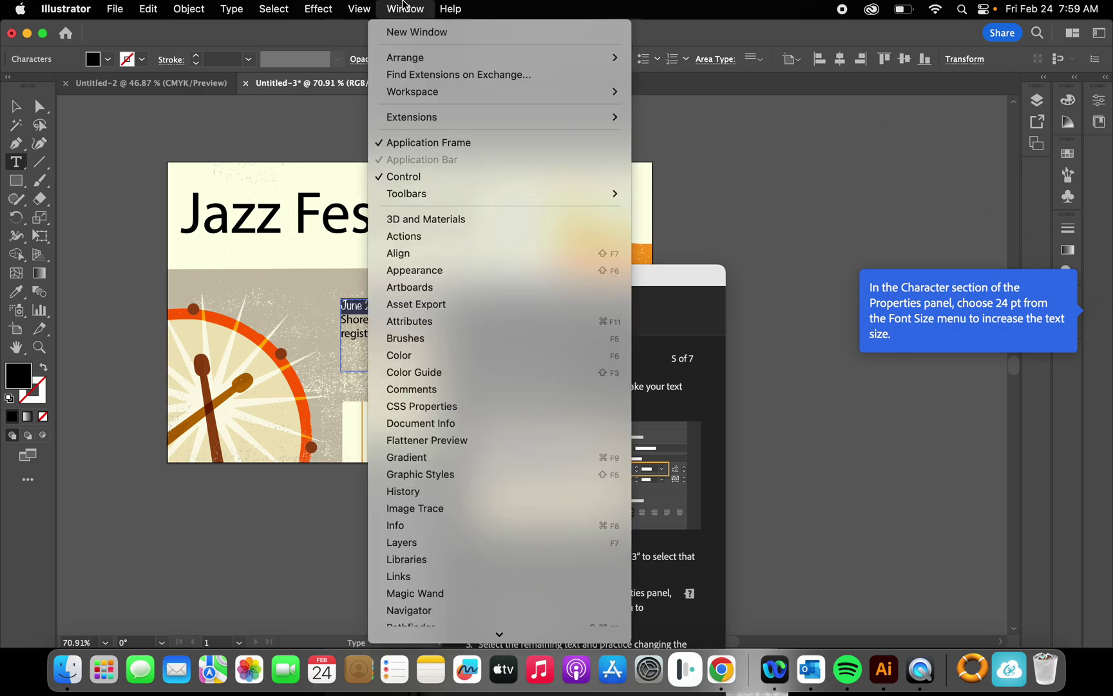
pyautogui.scroll(-5, 425, 376)
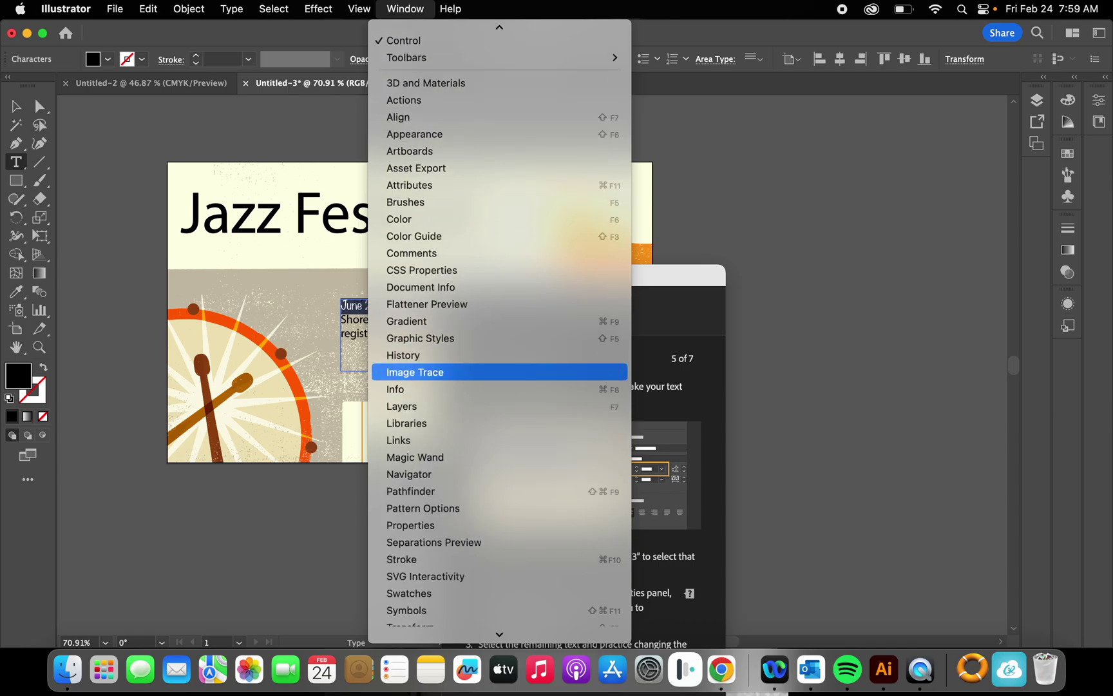
pyautogui.click(430, 457)
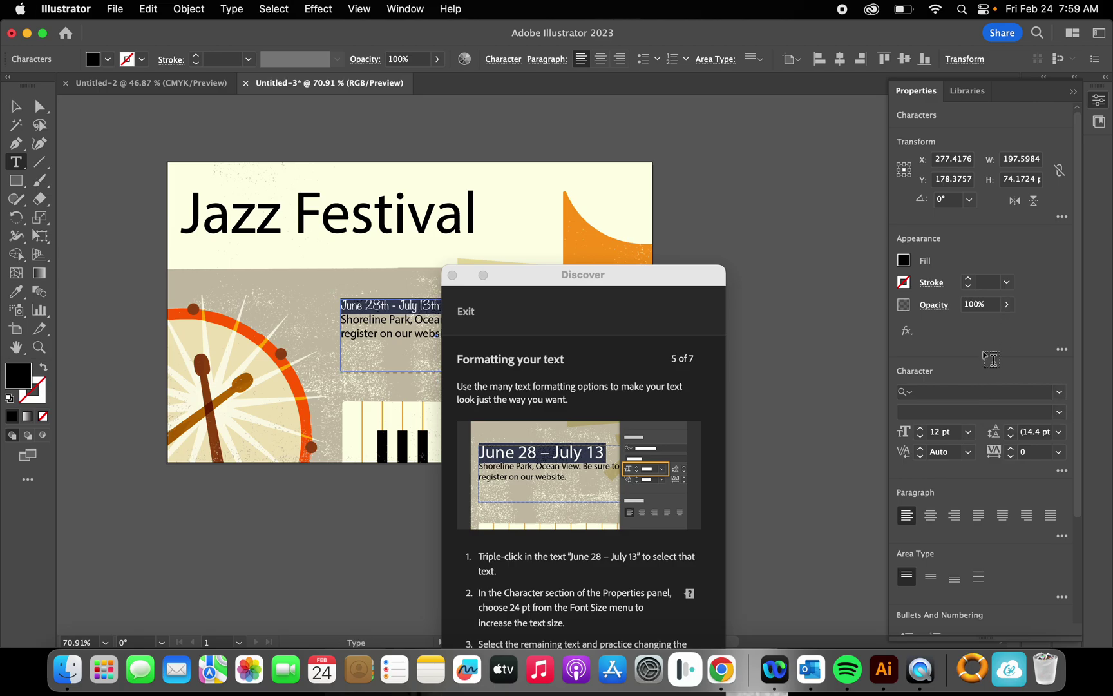
pyautogui.moveTo(541, 269); pyautogui.dragTo(676, 98)
pyautogui.click(496, 244)
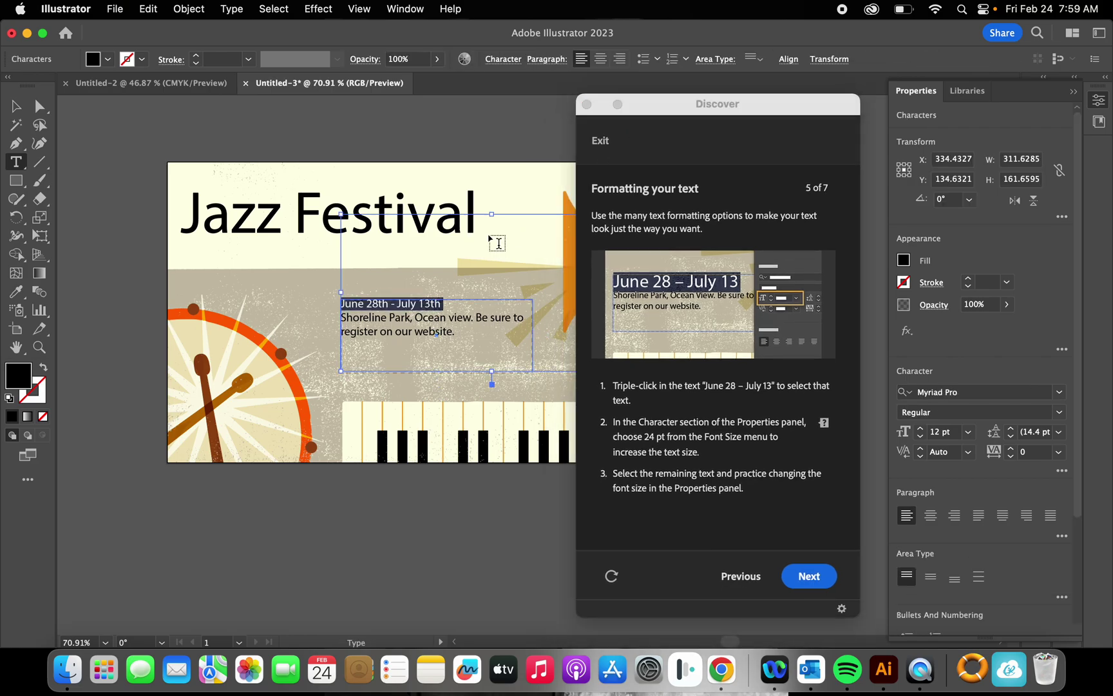
pyautogui.moveTo(732, 103); pyautogui.dragTo(734, 29)
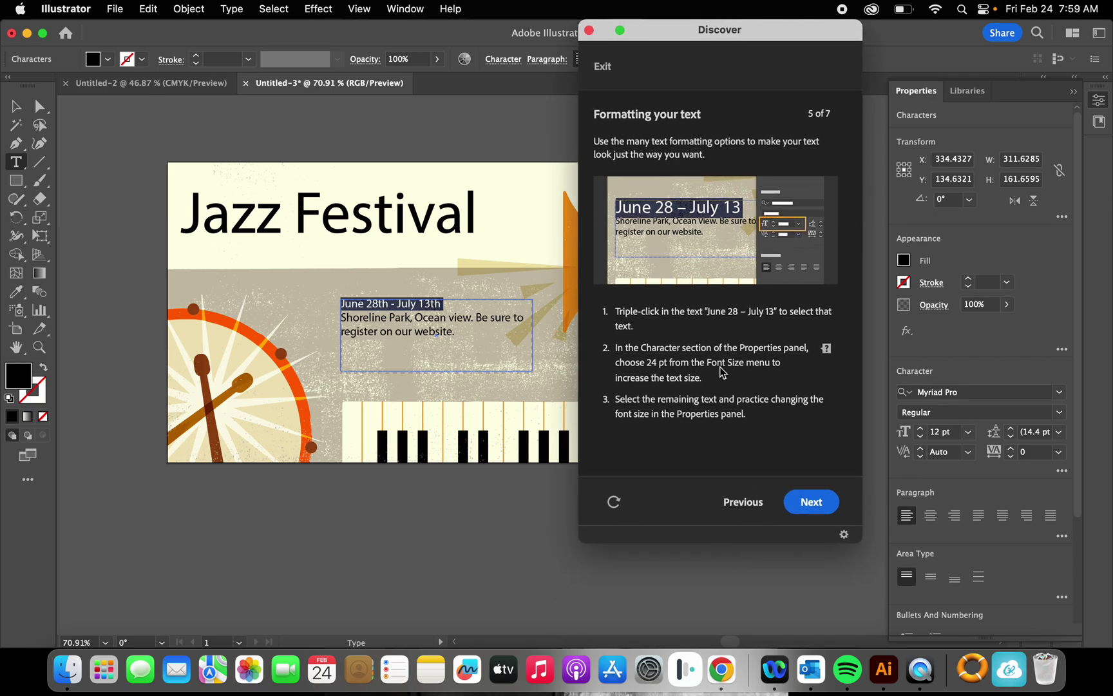
# - Set the font size of the selected "June 28th - July 13th" line to 24 pt
pyautogui.scroll(-5, 942, 439)
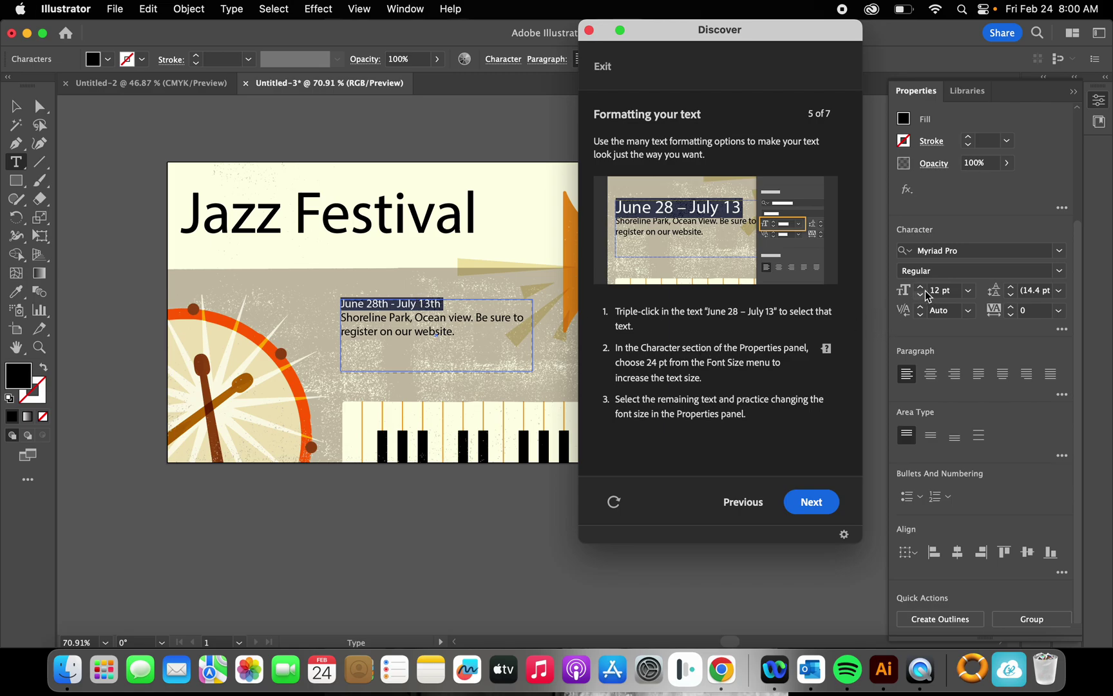
pyautogui.click(967, 291)
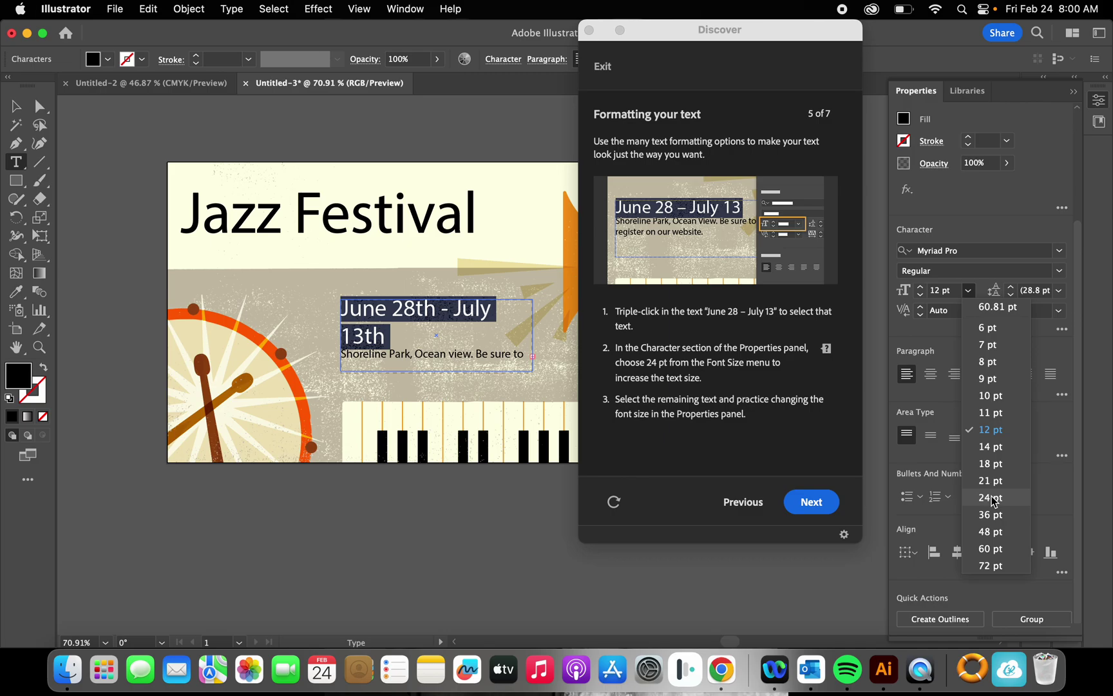
pyautogui.click(990, 498)
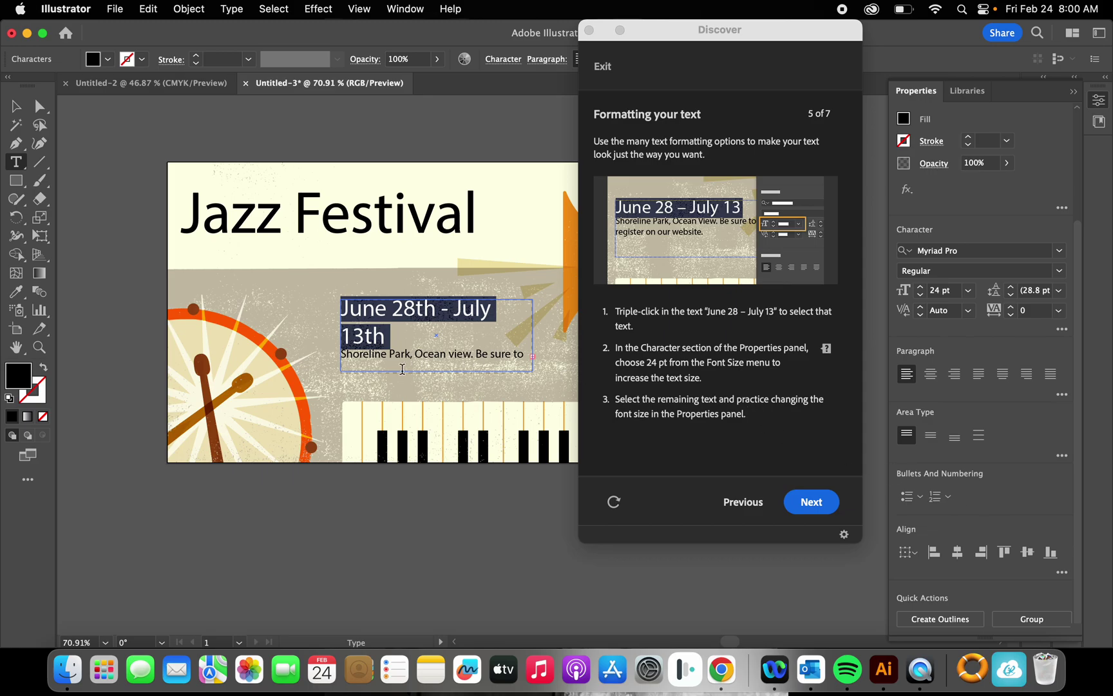
# - Reduce the font size of the "June 28th - July 13th" line to 21 pt
pyautogui.moveTo(524, 379); pyautogui.dragTo(553, 410)
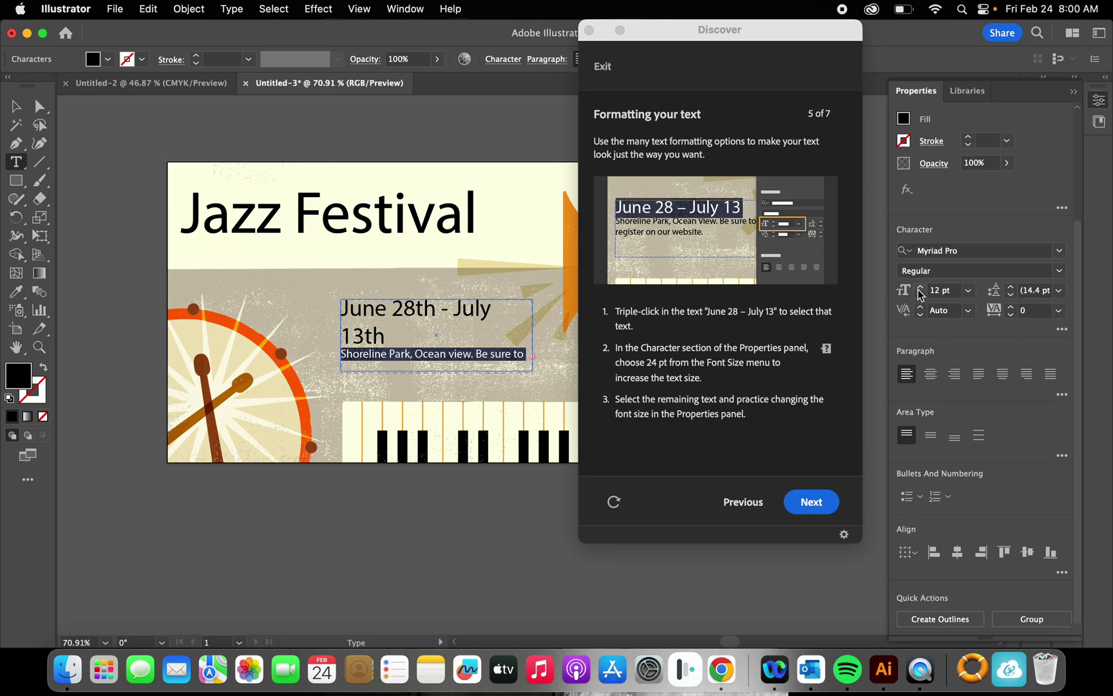
pyautogui.click(386, 327)
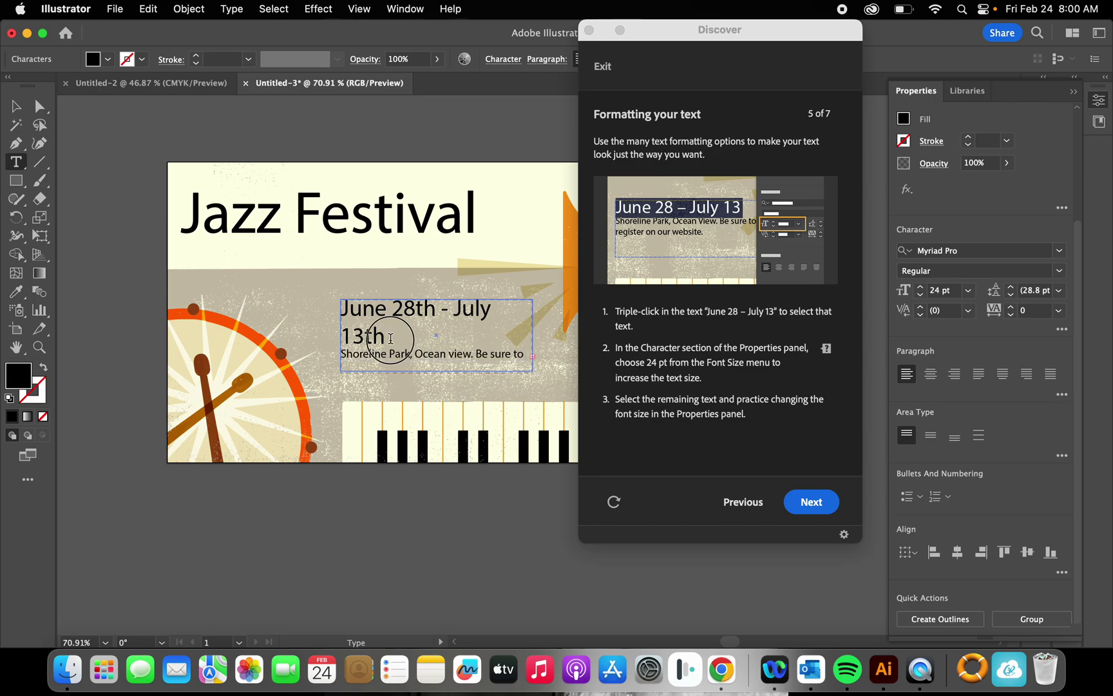
pyautogui.tripleClick(337, 311)
pyautogui.click(967, 290)
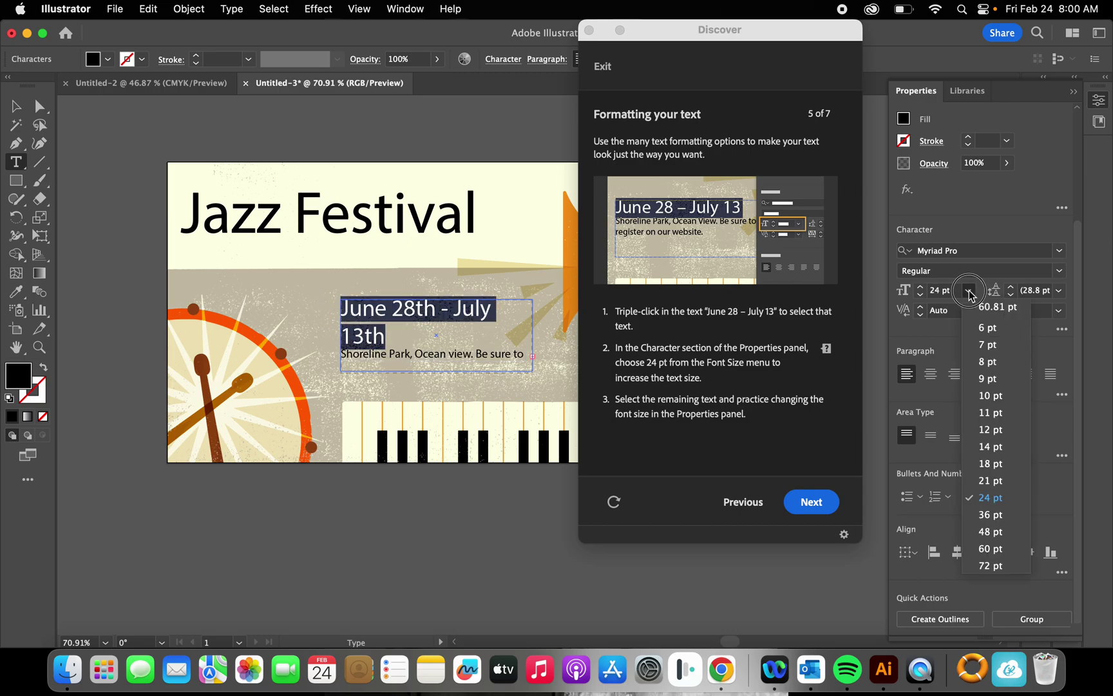
pyautogui.click(989, 482)
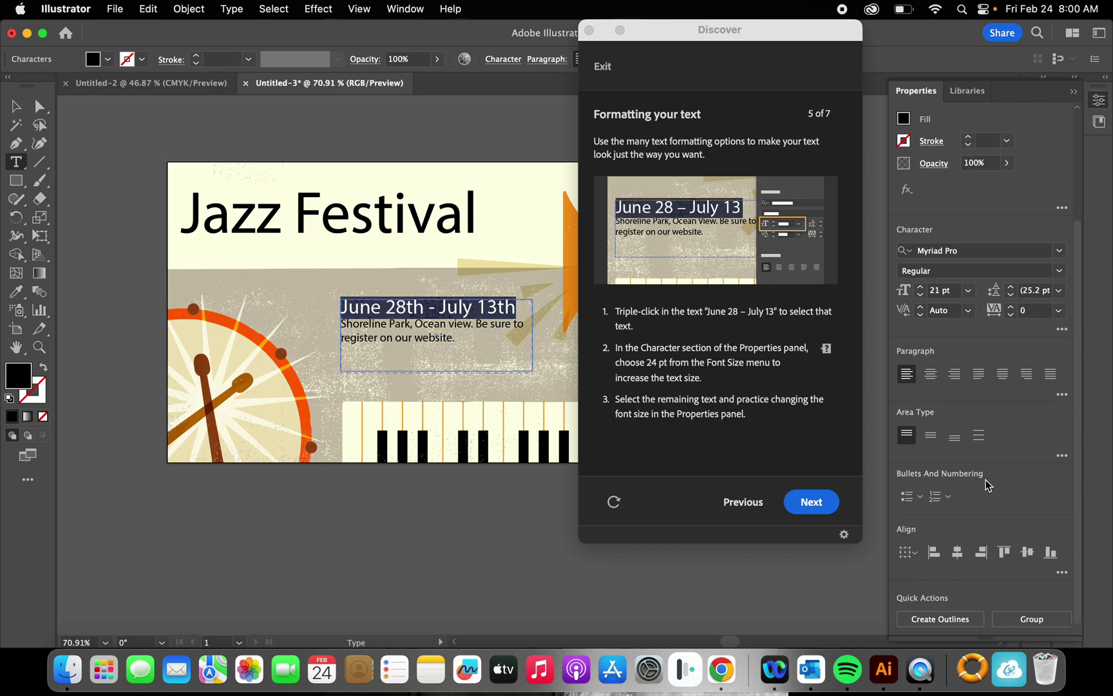
# - Set the font size of the "Shoreline Park, Ocean view..." paragraph to 14 pt
pyautogui.click(461, 343)
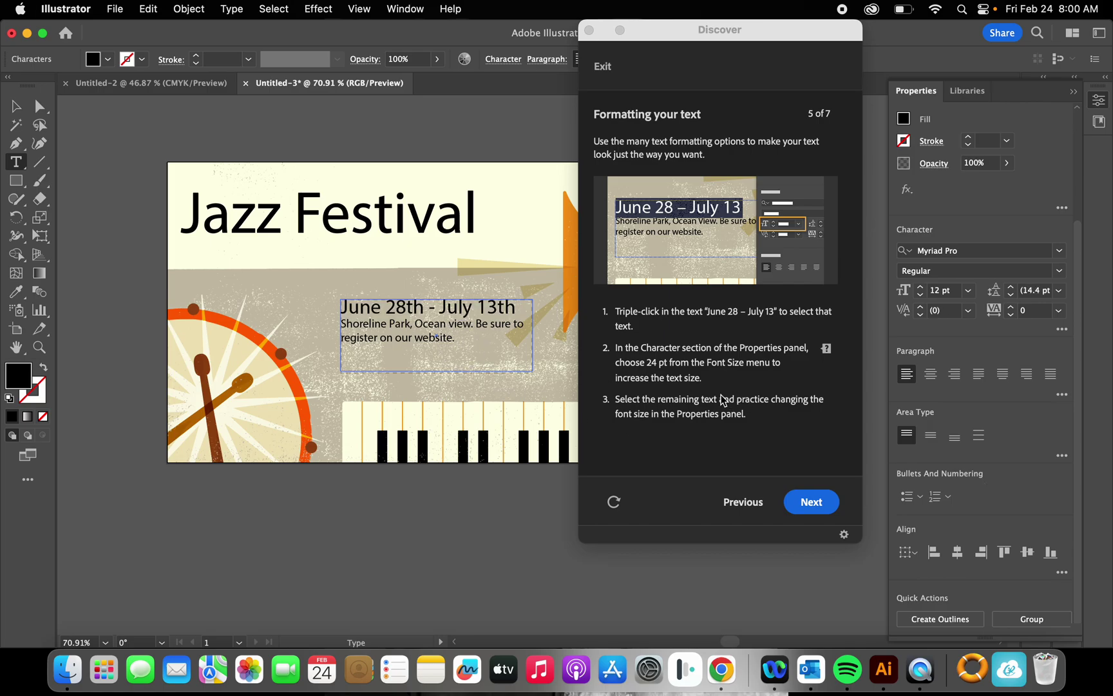
pyautogui.click(693, 383)
pyautogui.moveTo(460, 340); pyautogui.dragTo(341, 323)
pyautogui.click(968, 290)
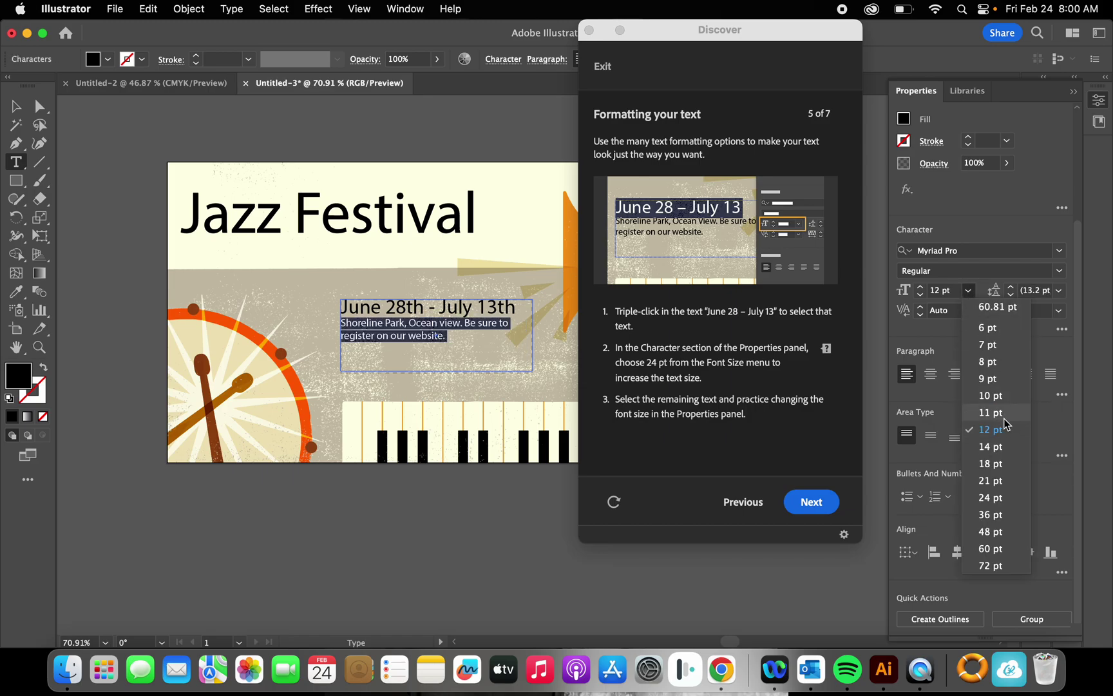
pyautogui.click(990, 446)
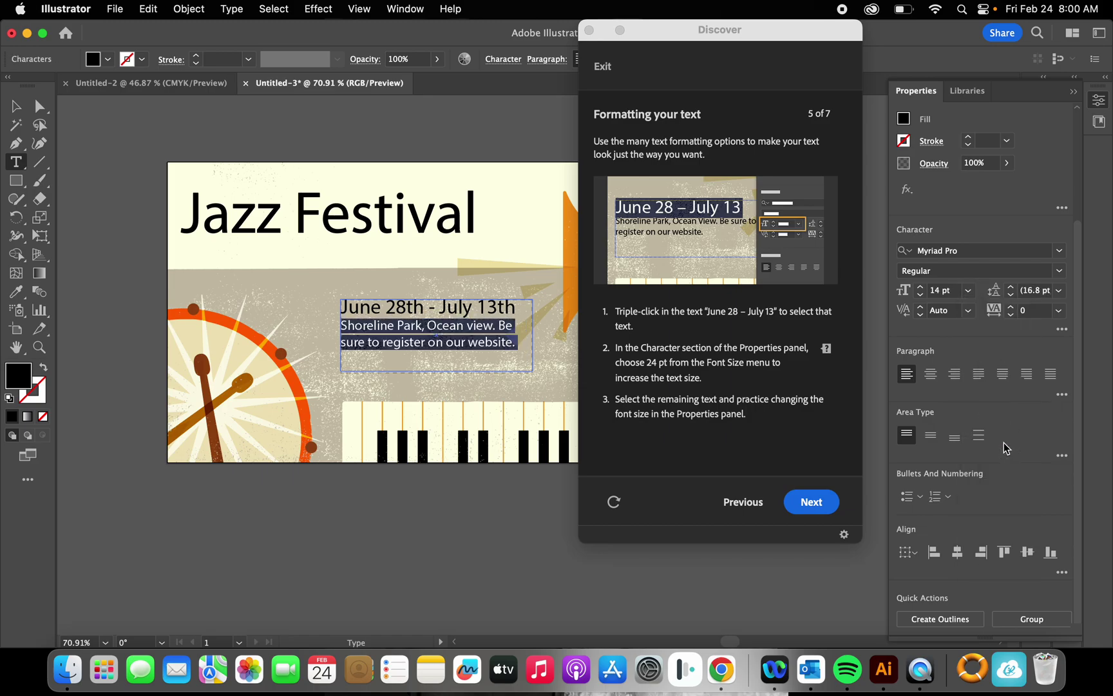
pyautogui.click(746, 376)
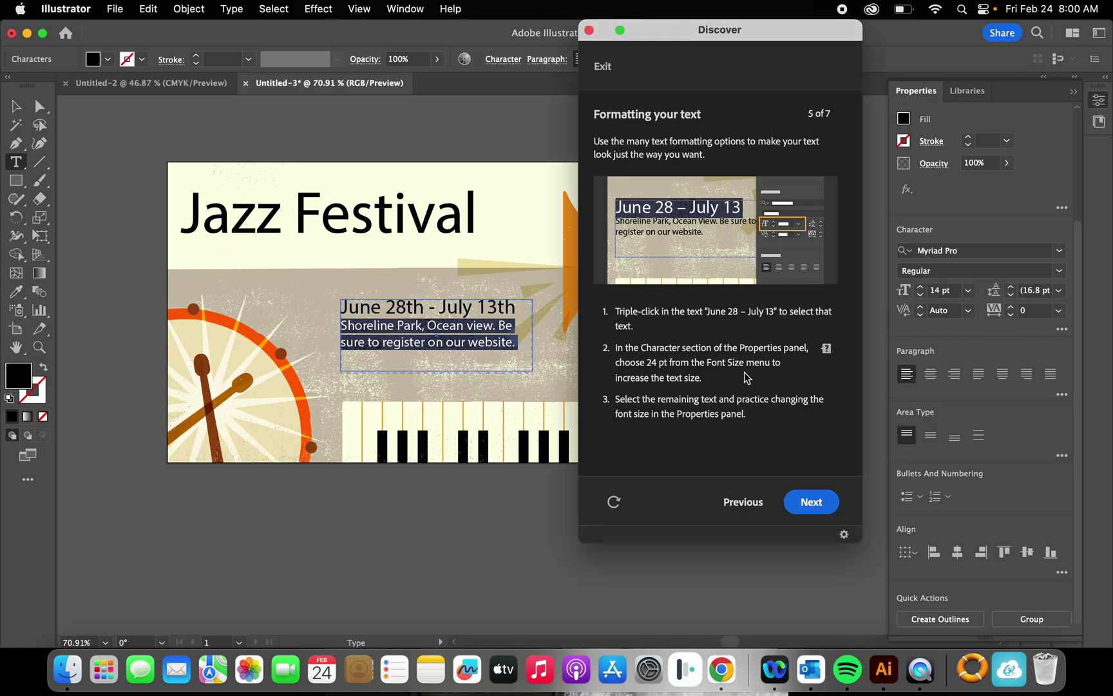
# - Advance the tutorial to "Getting creative with fonts" and select the Jazz Festival heading with the Selection tool
pyautogui.click(816, 503)
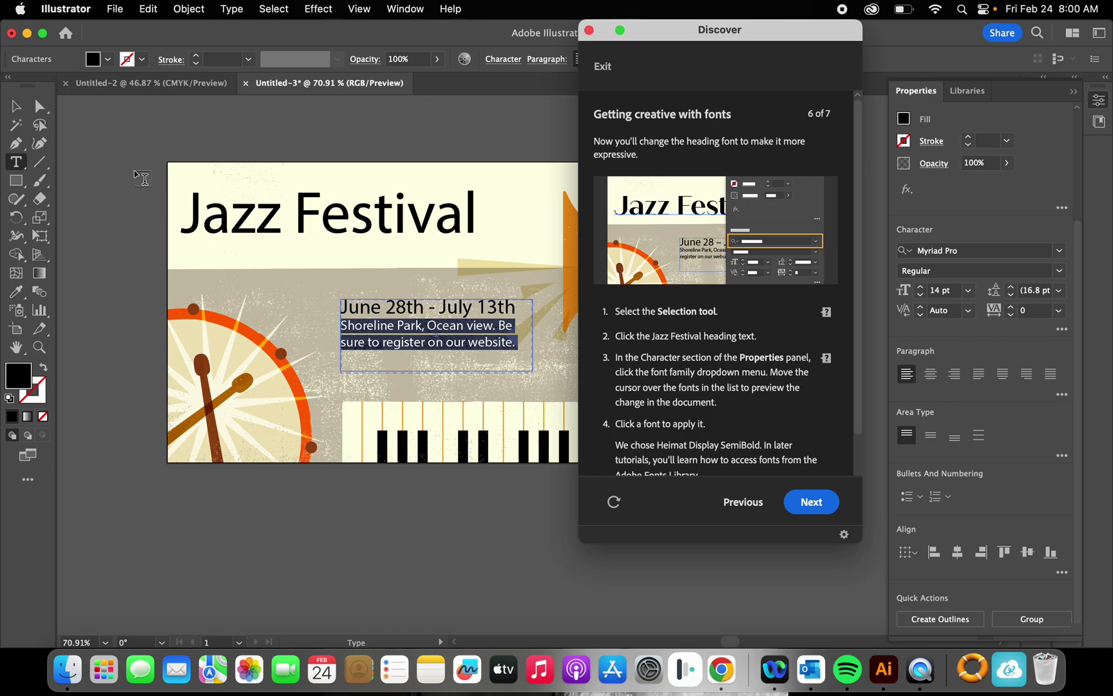
pyautogui.click(16, 105)
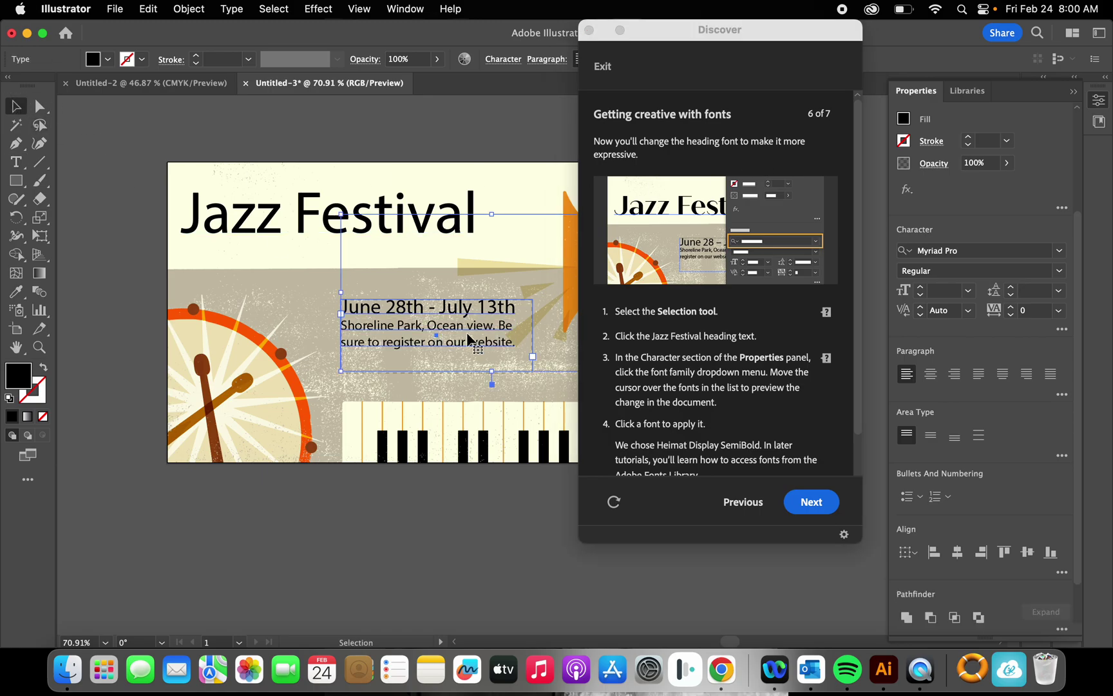
pyautogui.click(309, 339)
pyautogui.click(403, 335)
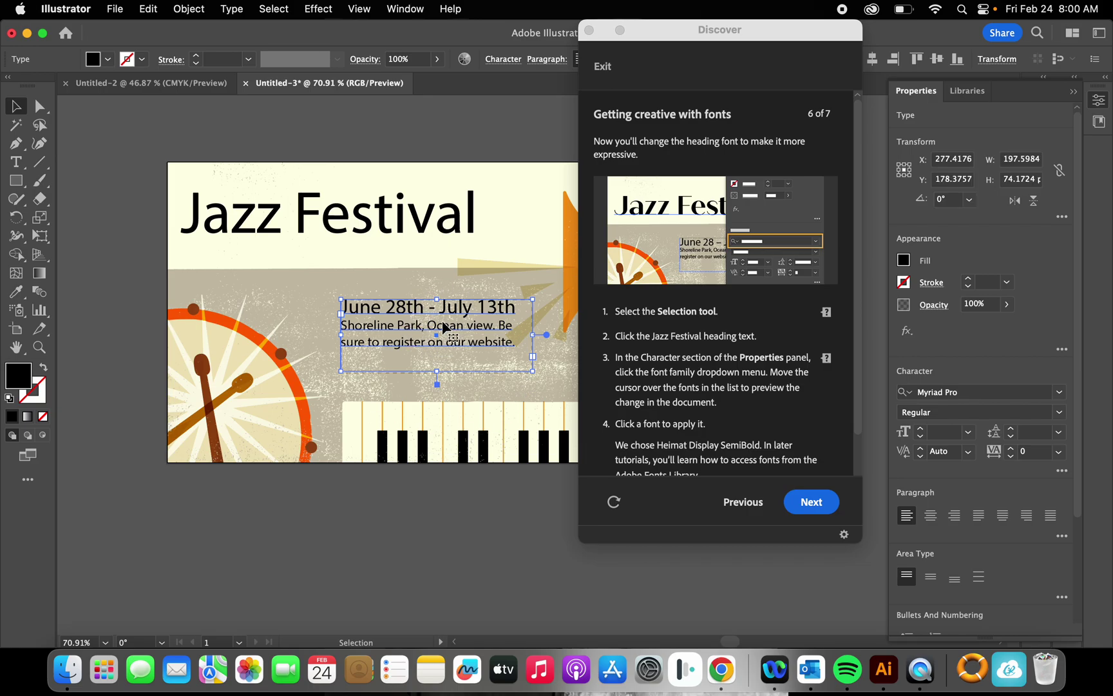
pyautogui.click(406, 227)
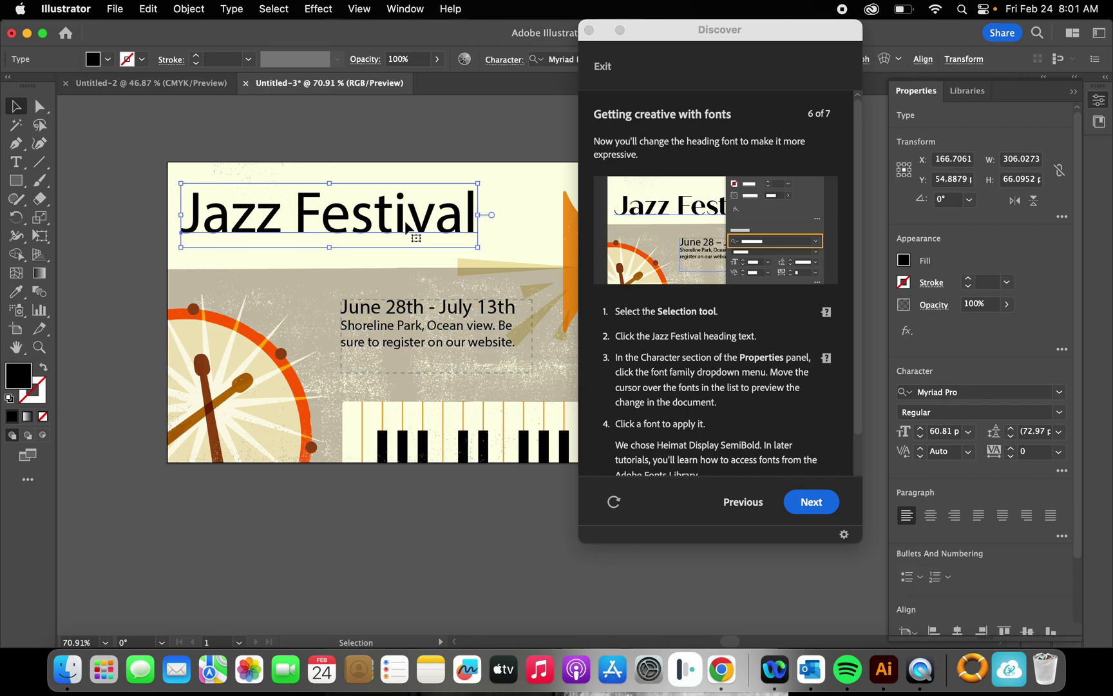
# - Set the font family of the selected Jazz Festival heading to Zapfino
pyautogui.scroll(-3, 957, 370)
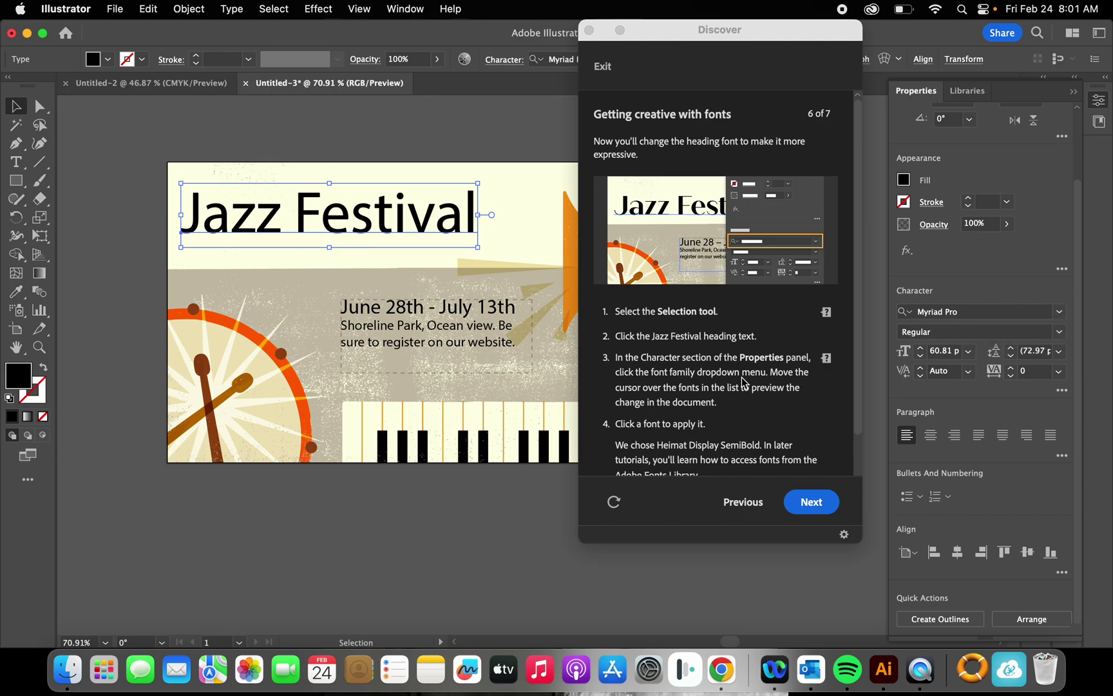
pyautogui.scroll(-2, 746, 383)
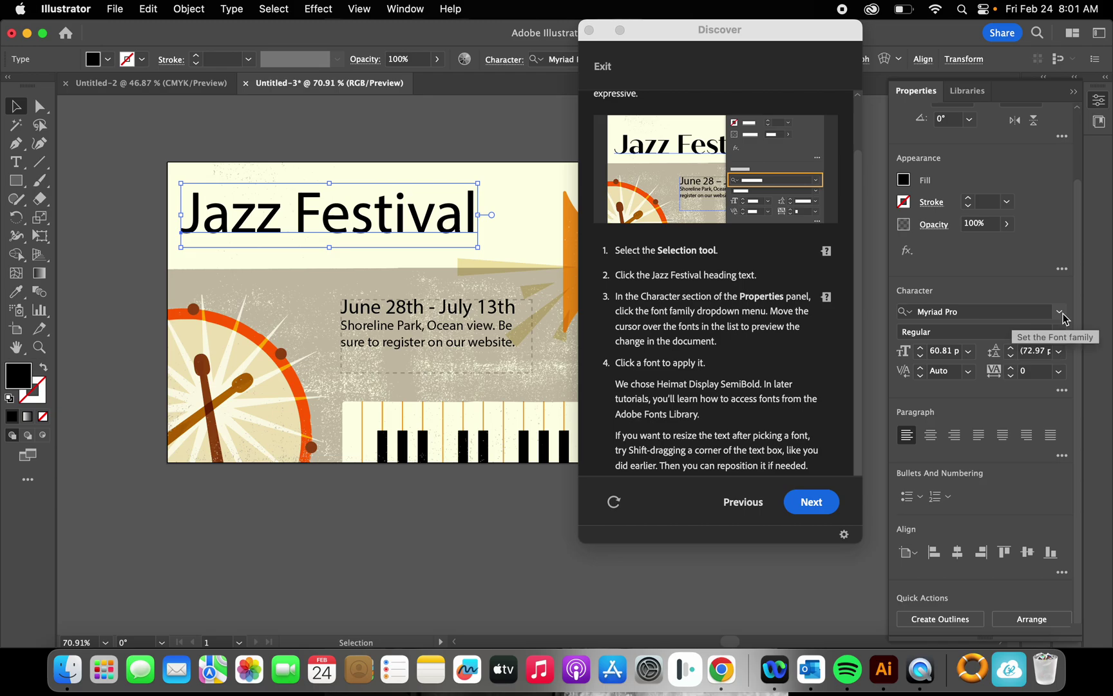
pyautogui.click(1059, 313)
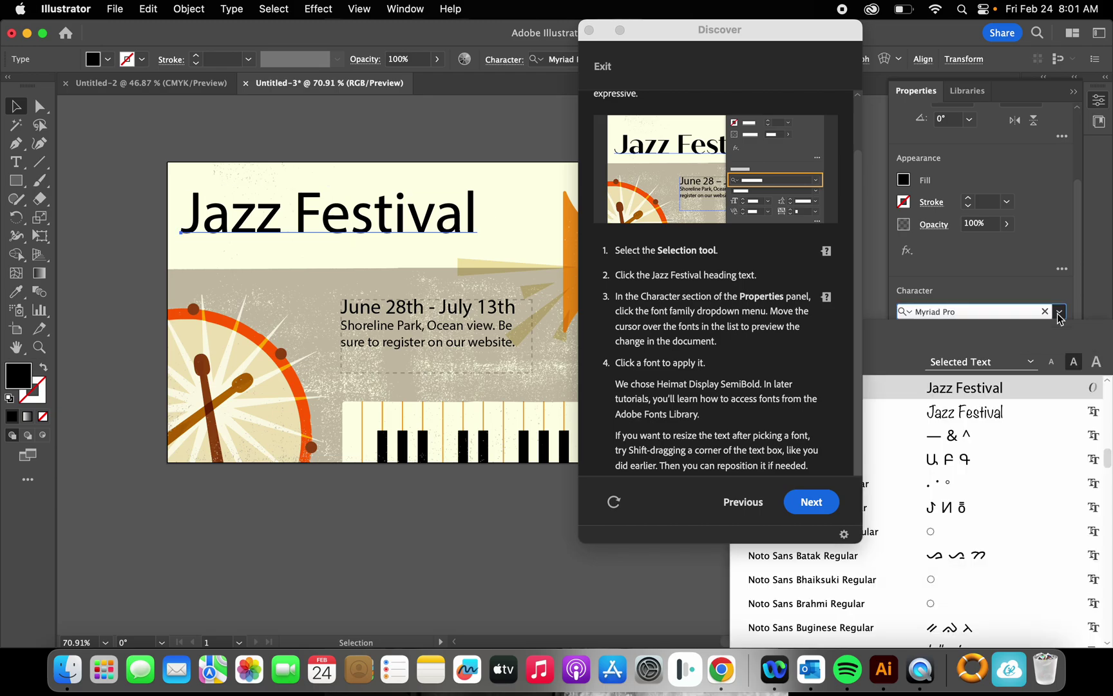
pyautogui.click(1059, 313)
pyautogui.click(1058, 313)
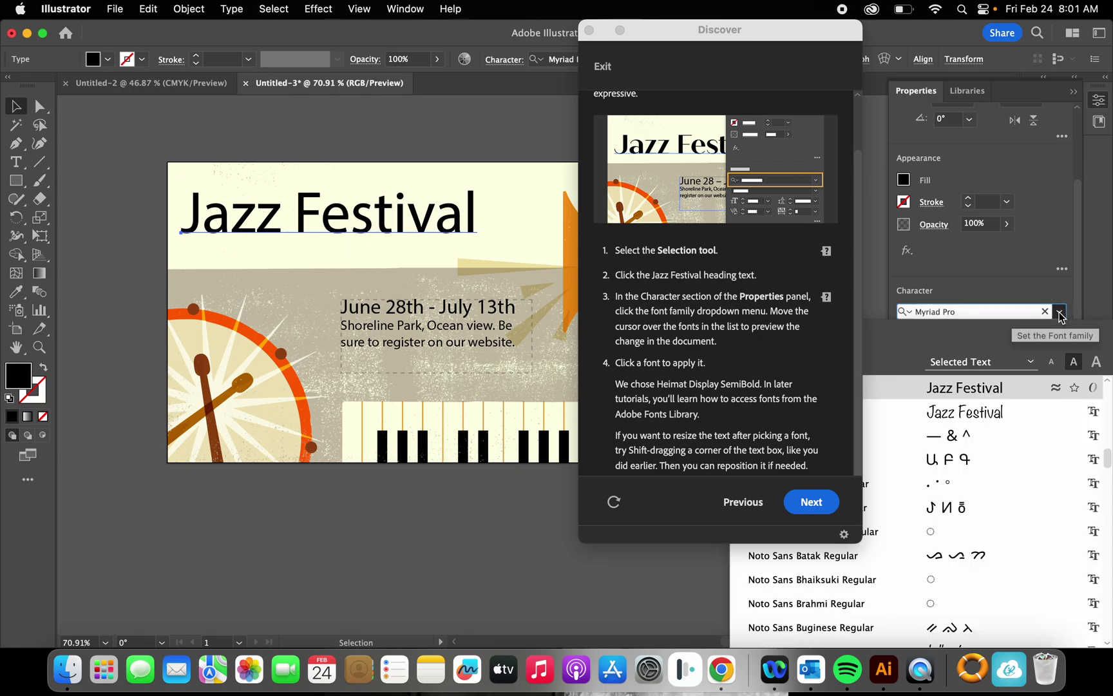
pyautogui.scroll(-2, 991, 516)
pyautogui.scroll(-15, 992, 515)
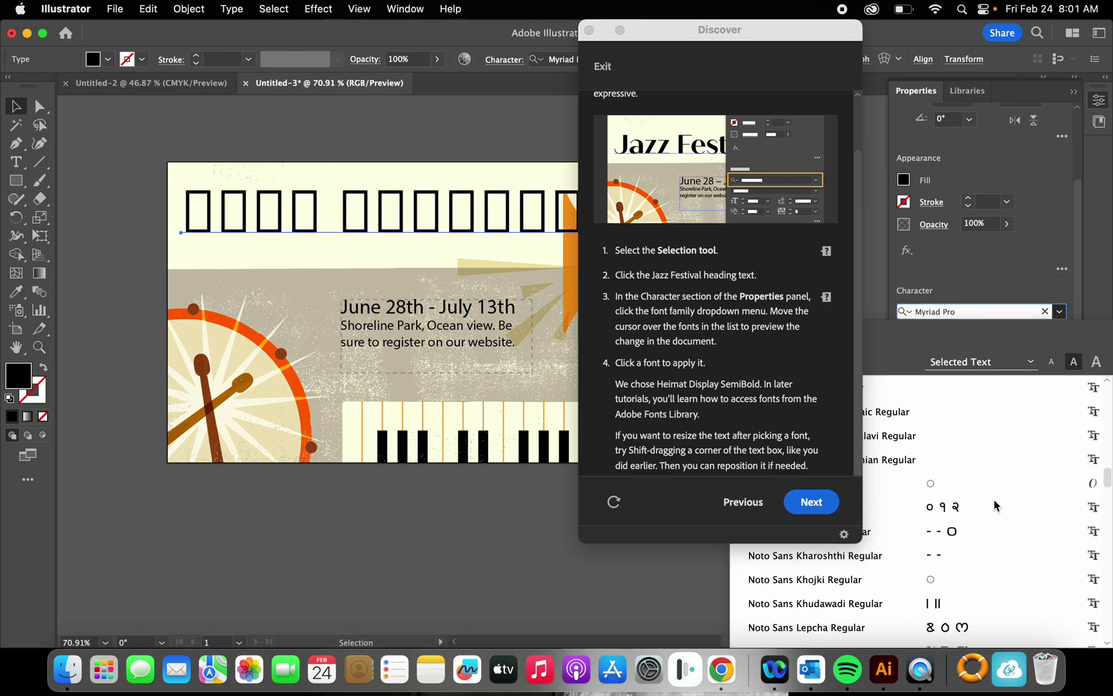
pyautogui.scroll(-5, 995, 504)
pyautogui.scroll(-5, 995, 473)
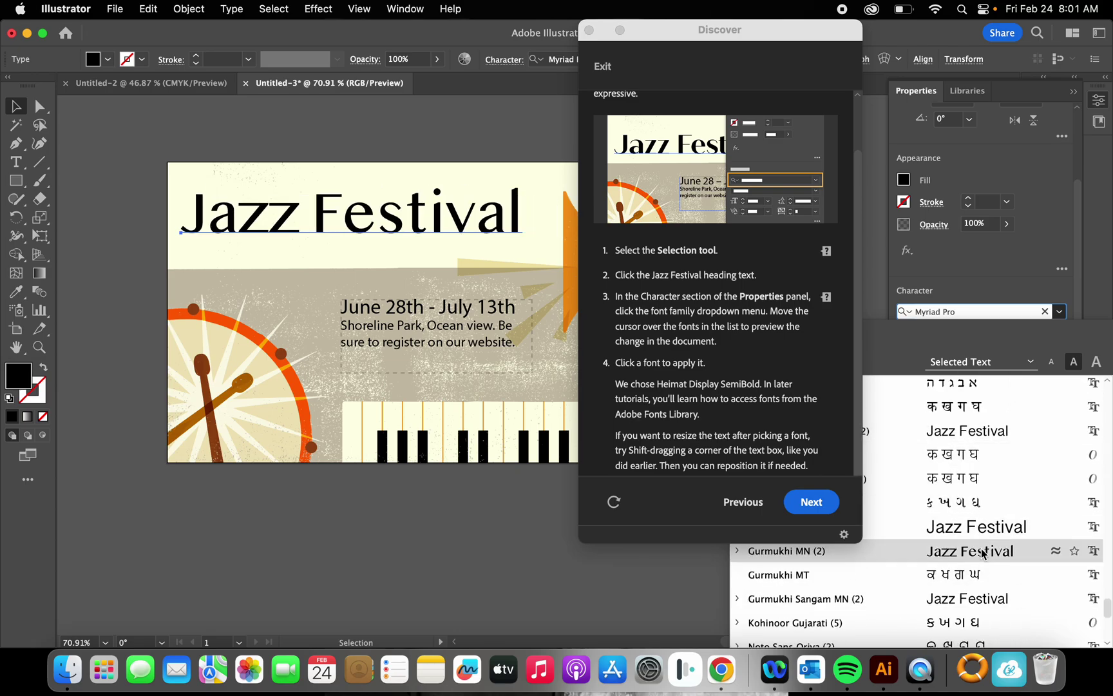
pyautogui.scroll(-10, 984, 553)
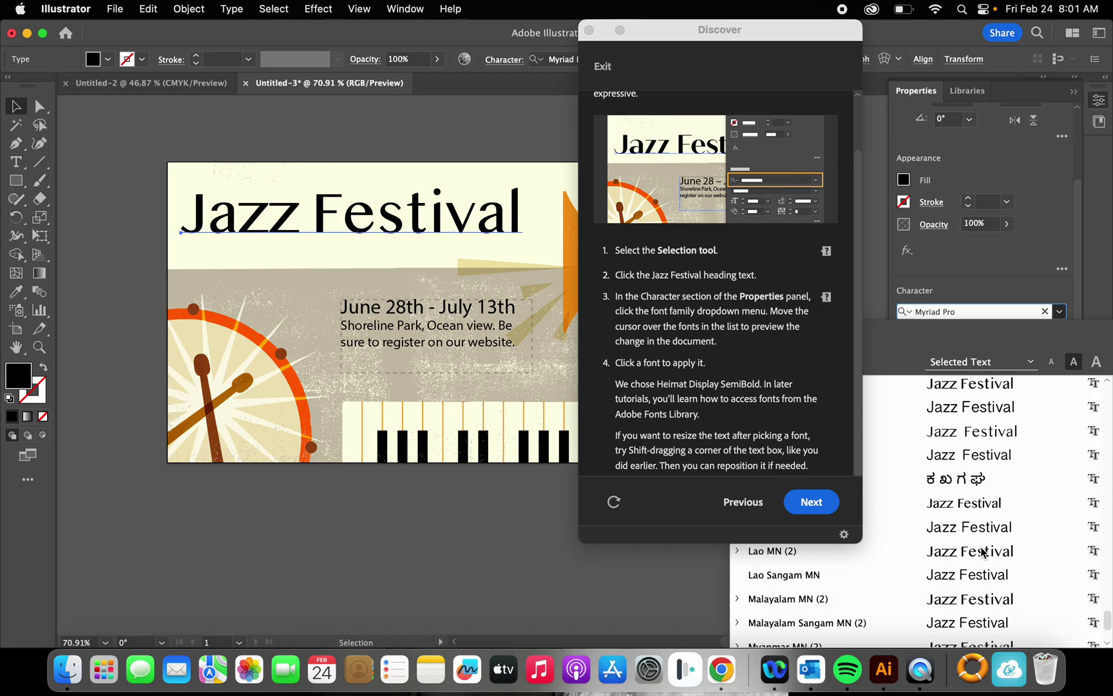
pyautogui.scroll(3, 983, 553)
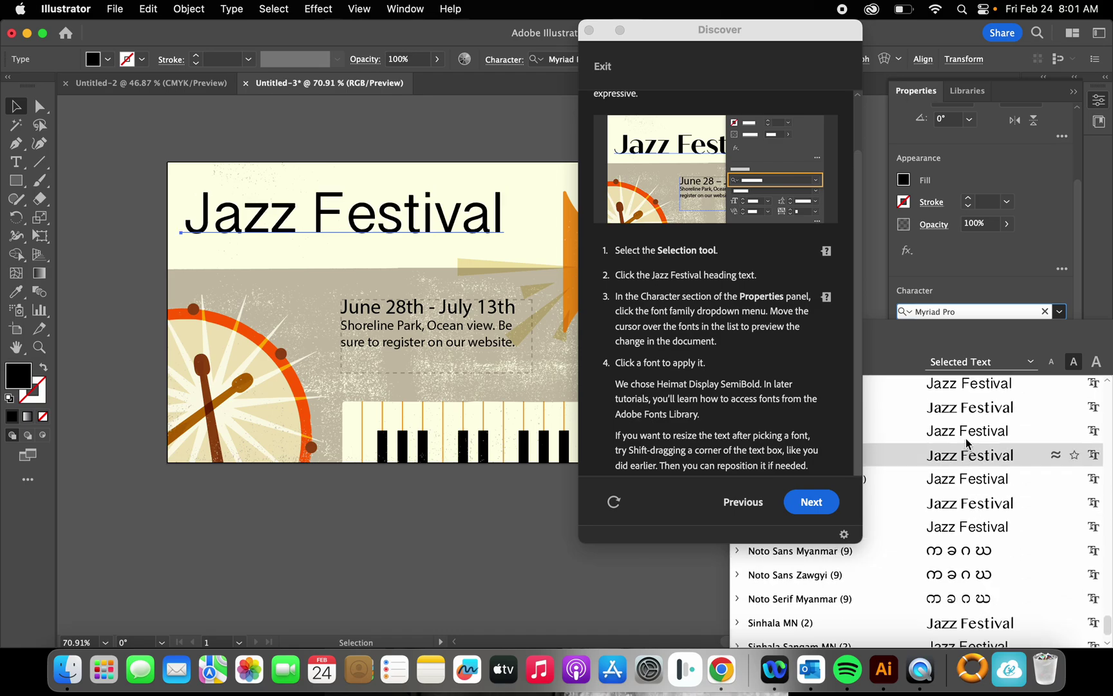
pyautogui.scroll(10, 969, 415)
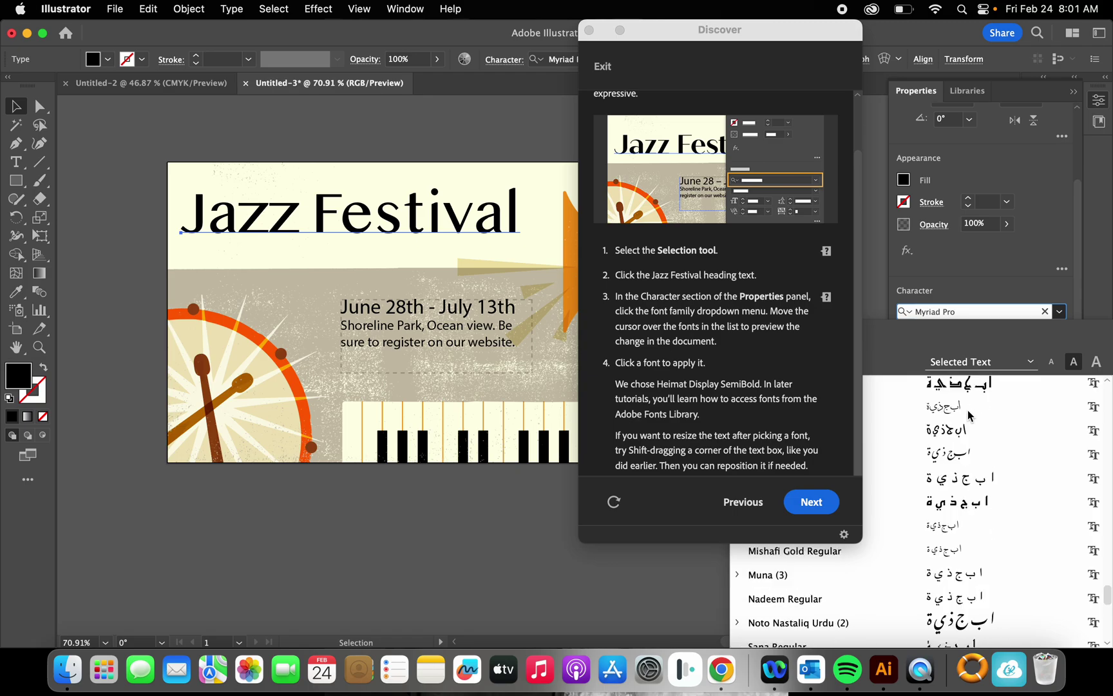
pyautogui.scroll(8, 968, 416)
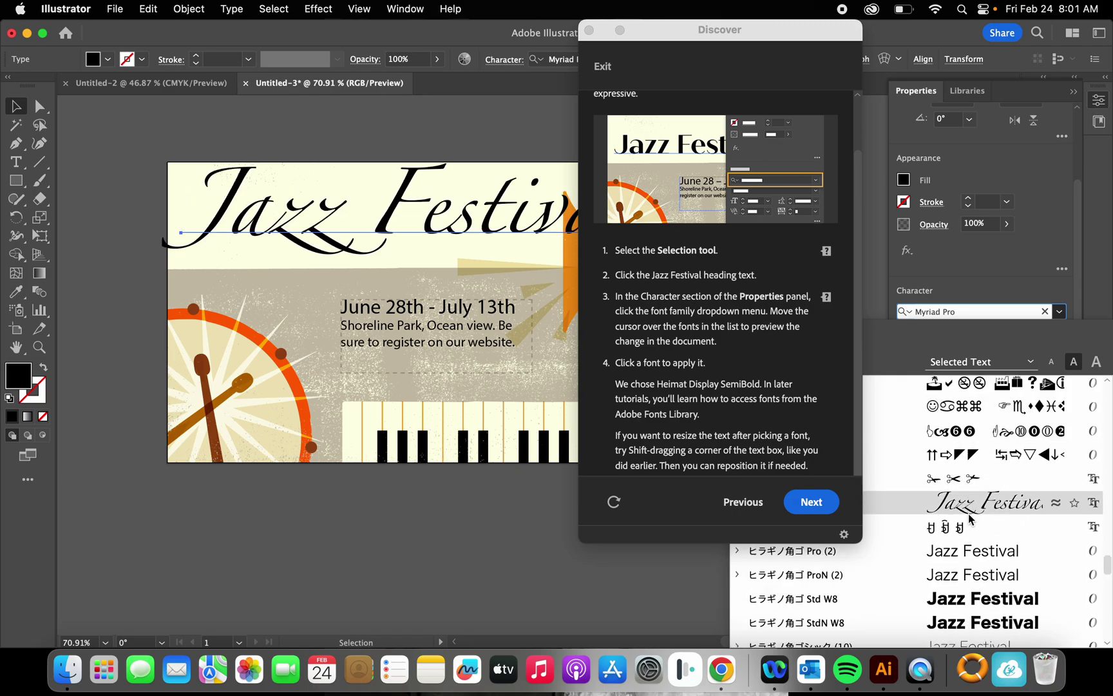
pyautogui.click(969, 515)
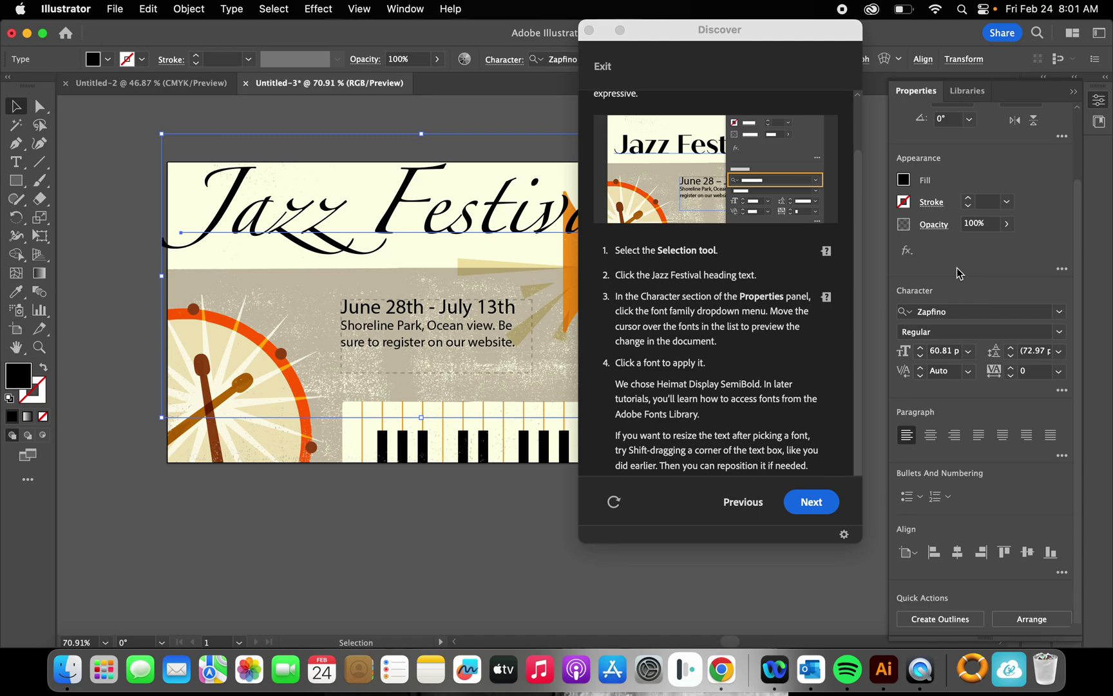
# - Scale down the Jazz Festival heading proportionally and reposition it within the cream band above the date text
pyautogui.click(753, 395)
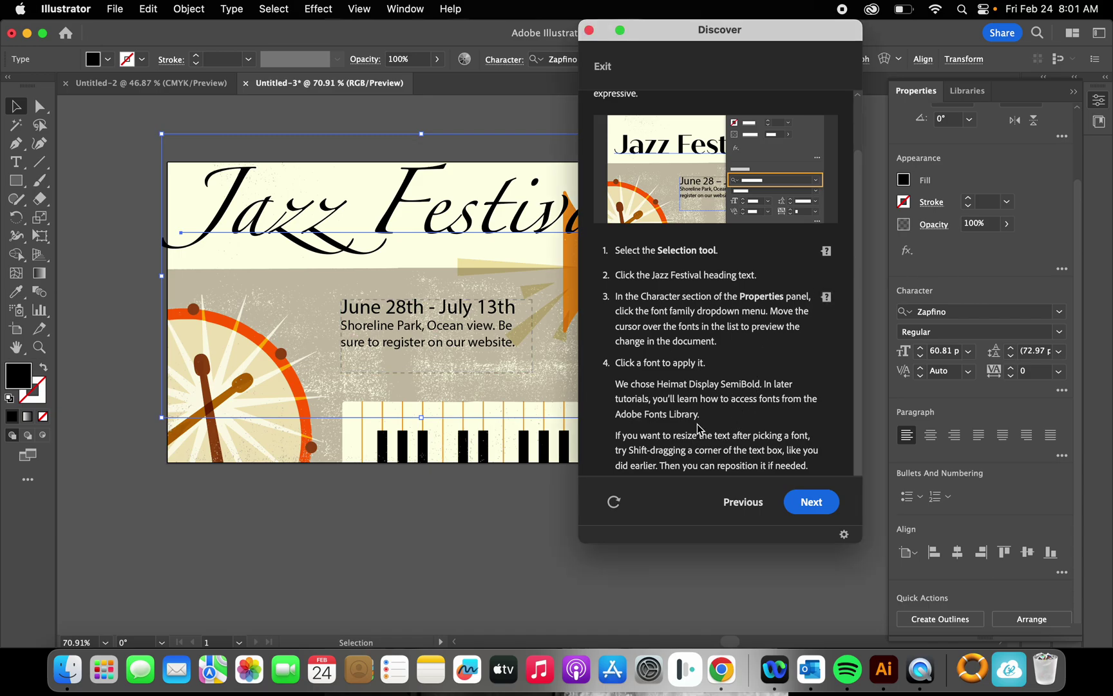
pyautogui.moveTo(669, 38); pyautogui.dragTo(888, 32)
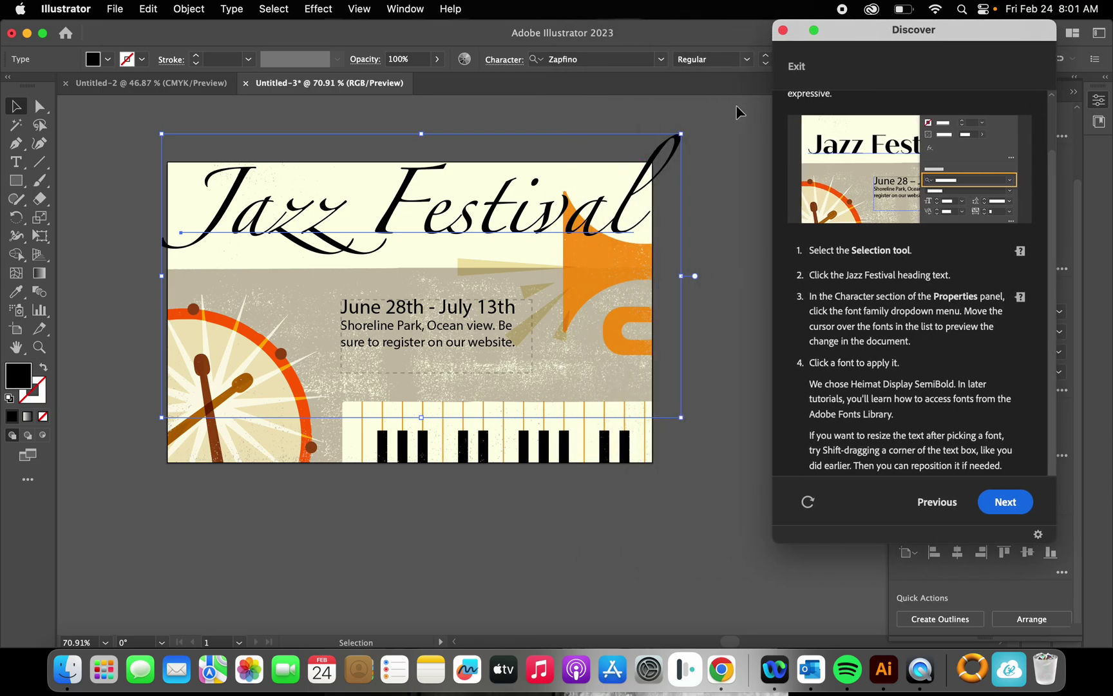
pyautogui.moveTo(682, 134); pyautogui.dragTo(504, 225)
pyautogui.moveTo(441, 282); pyautogui.dragTo(481, 225)
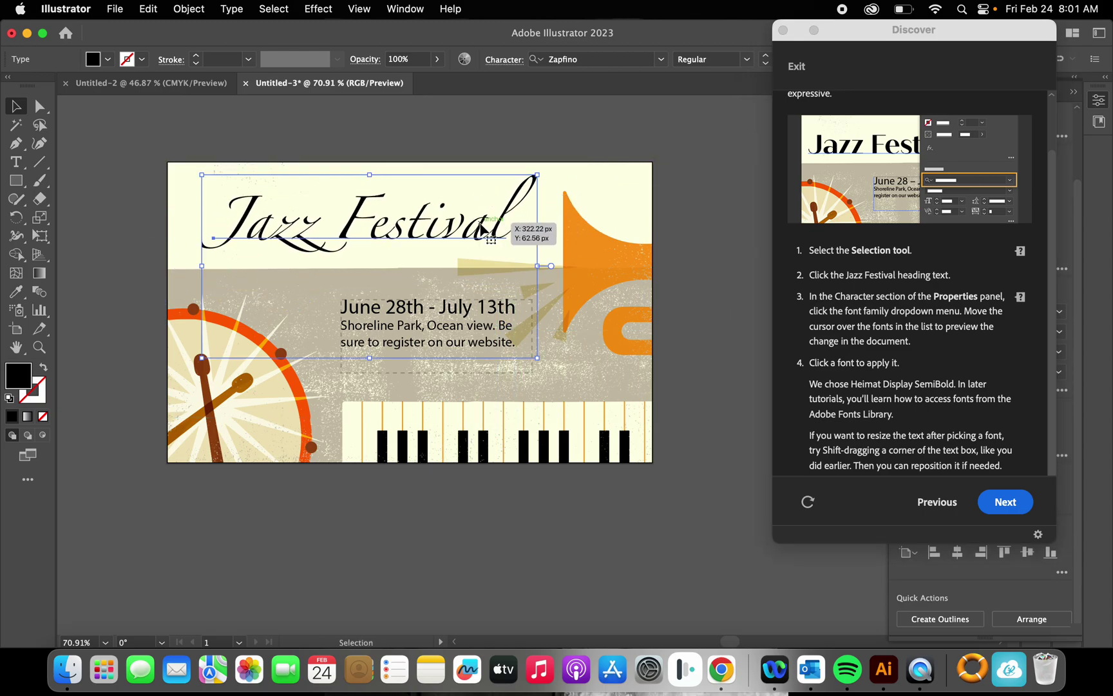
# - Advance the tutorial to "Changing the text color" and deselect the heading
pyautogui.click(947, 433)
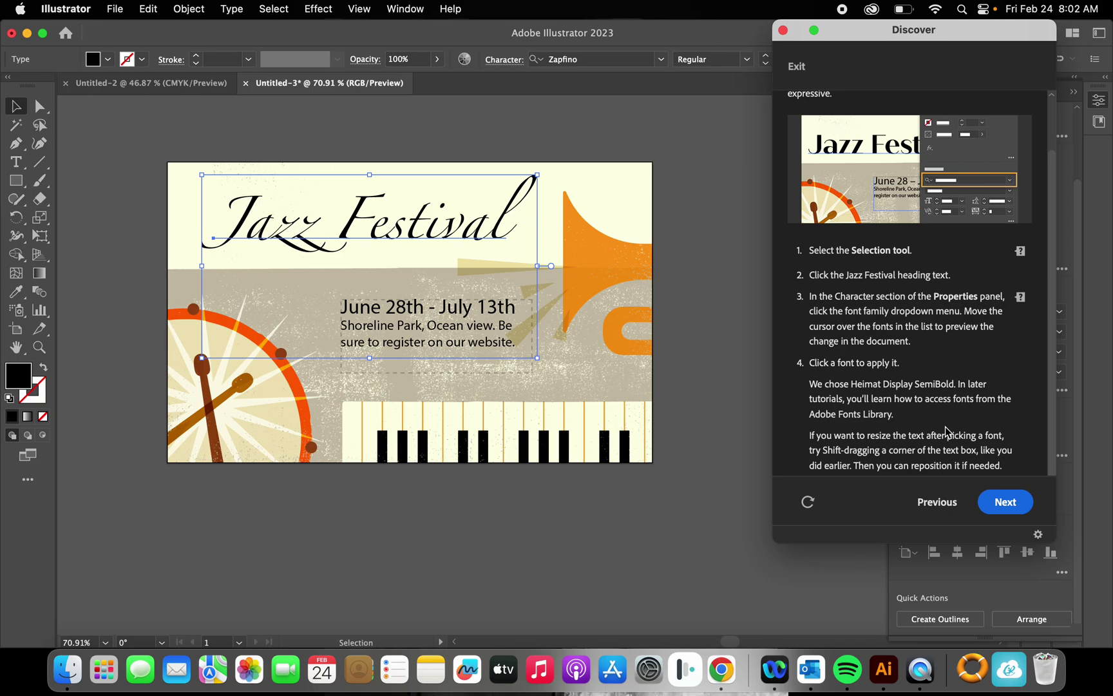
pyautogui.click(1011, 512)
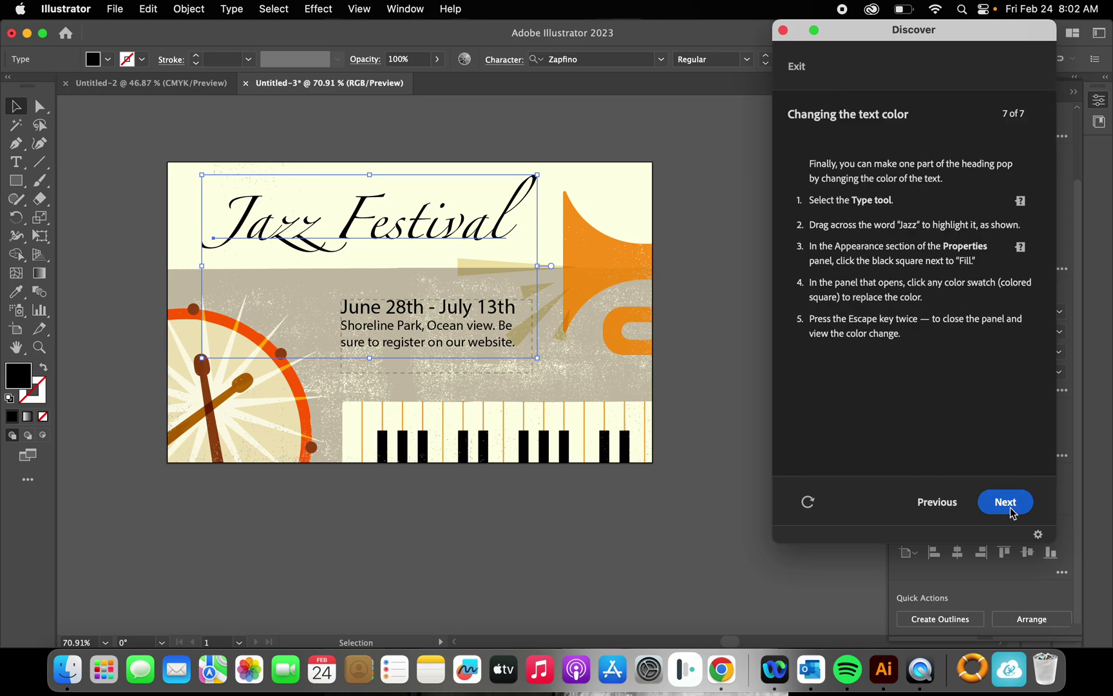
pyautogui.press('super+space')
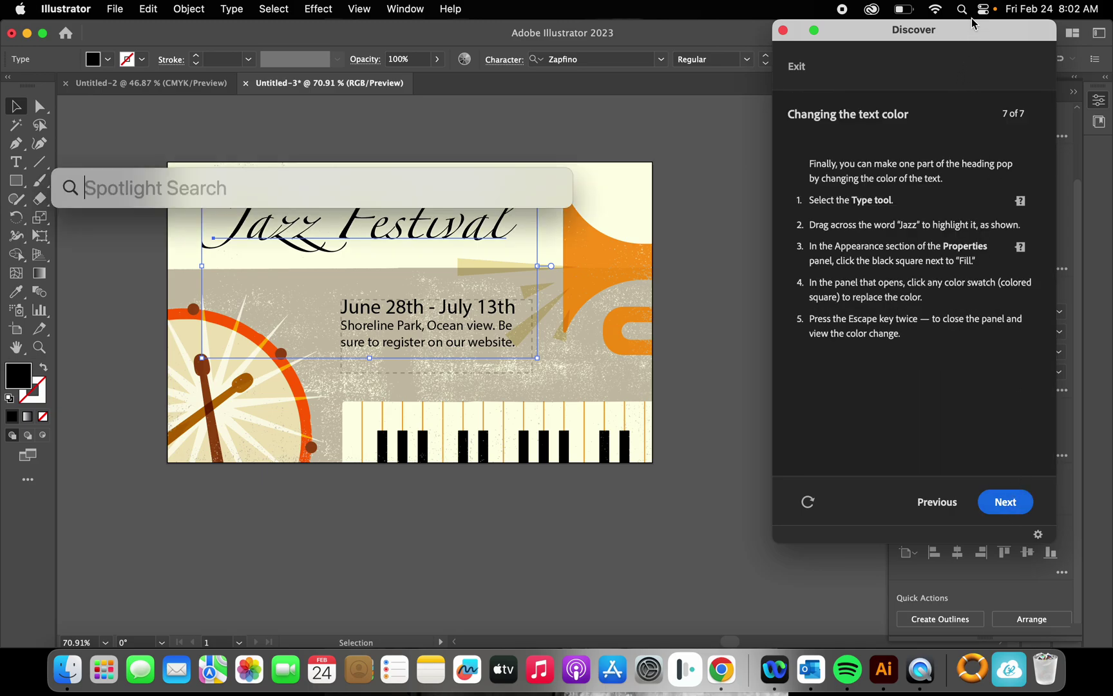
pyautogui.click(701, 116)
pyautogui.moveTo(921, 31); pyautogui.dragTo(777, 31)
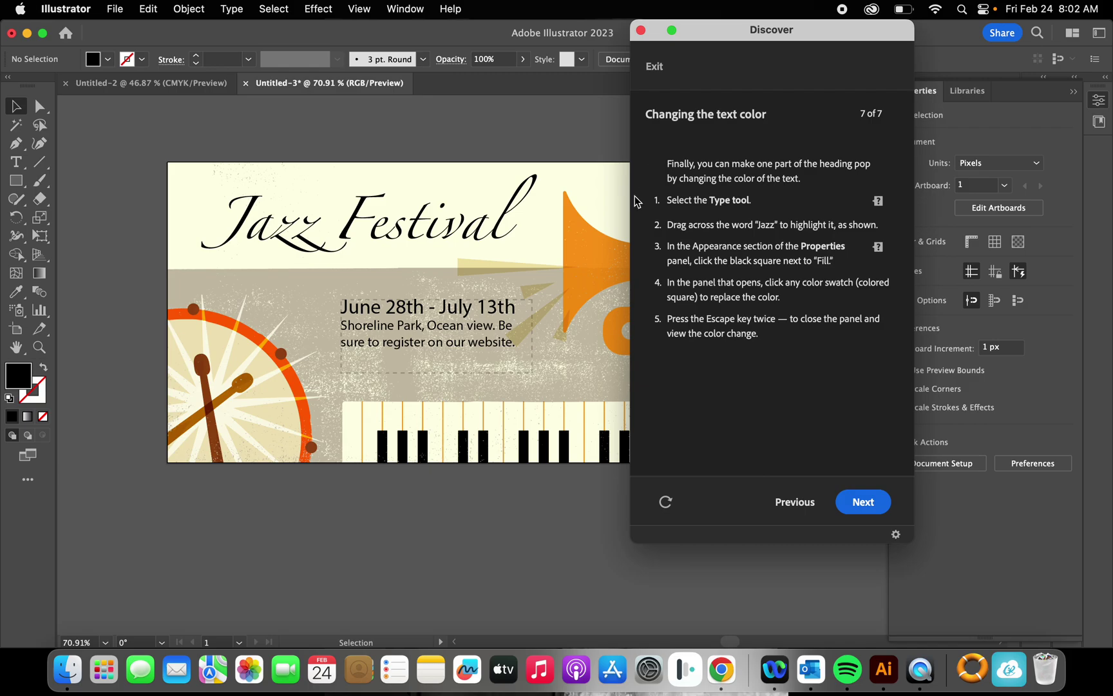
# - Select the word "Jazz" in the heading with the Type tool and fill it with the R=241 G=90 B=36 swatch
pyautogui.click(15, 164)
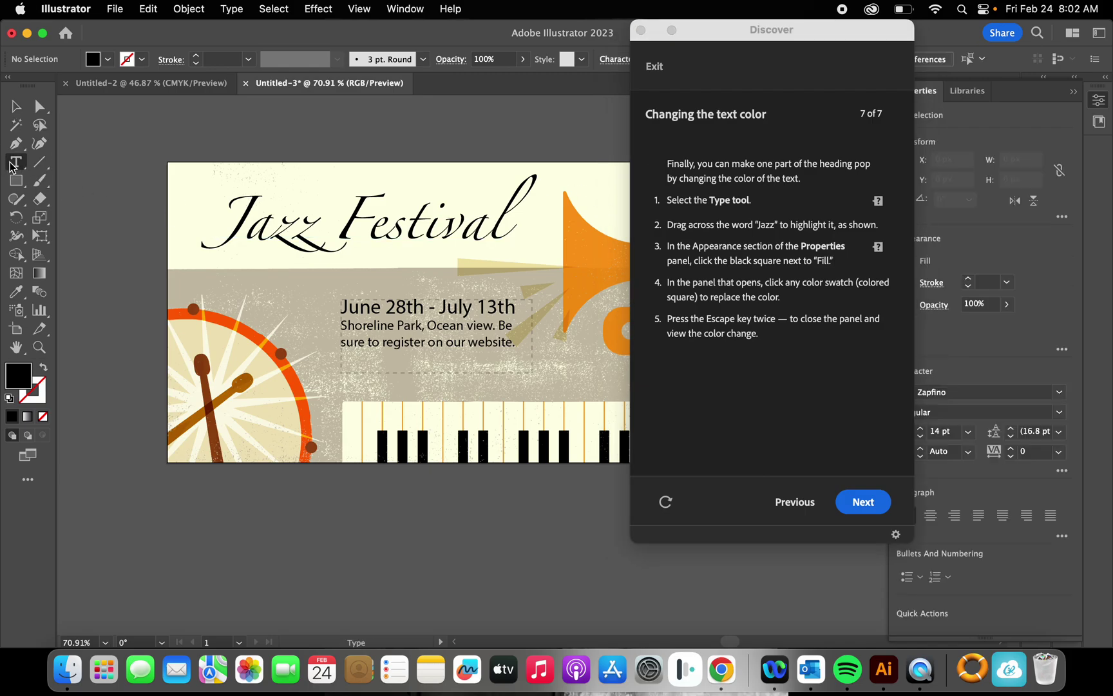
pyautogui.moveTo(236, 212); pyautogui.dragTo(201, 242)
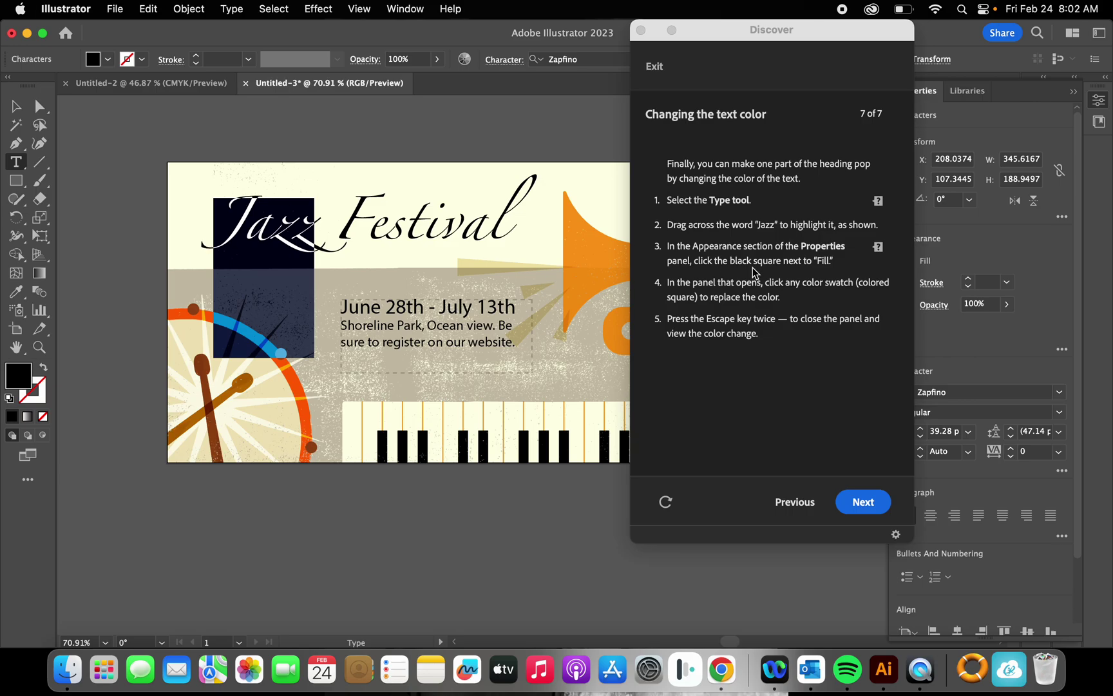
pyautogui.moveTo(865, 40); pyautogui.dragTo(817, 105)
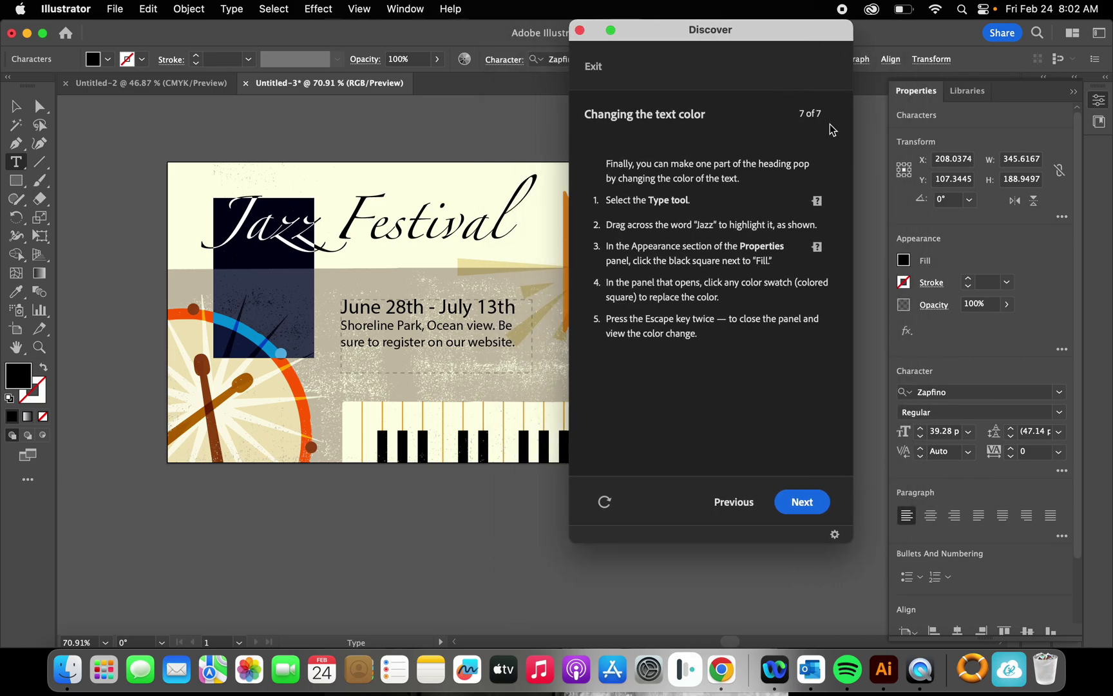
pyautogui.click(904, 261)
pyautogui.click(854, 326)
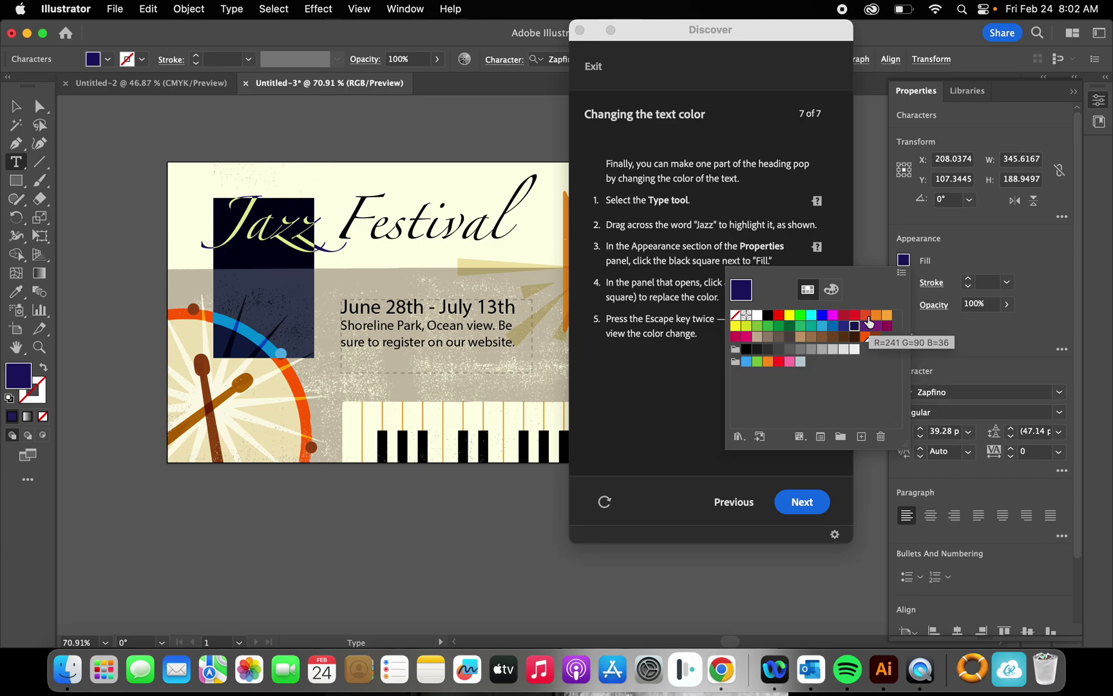
pyautogui.click(866, 317)
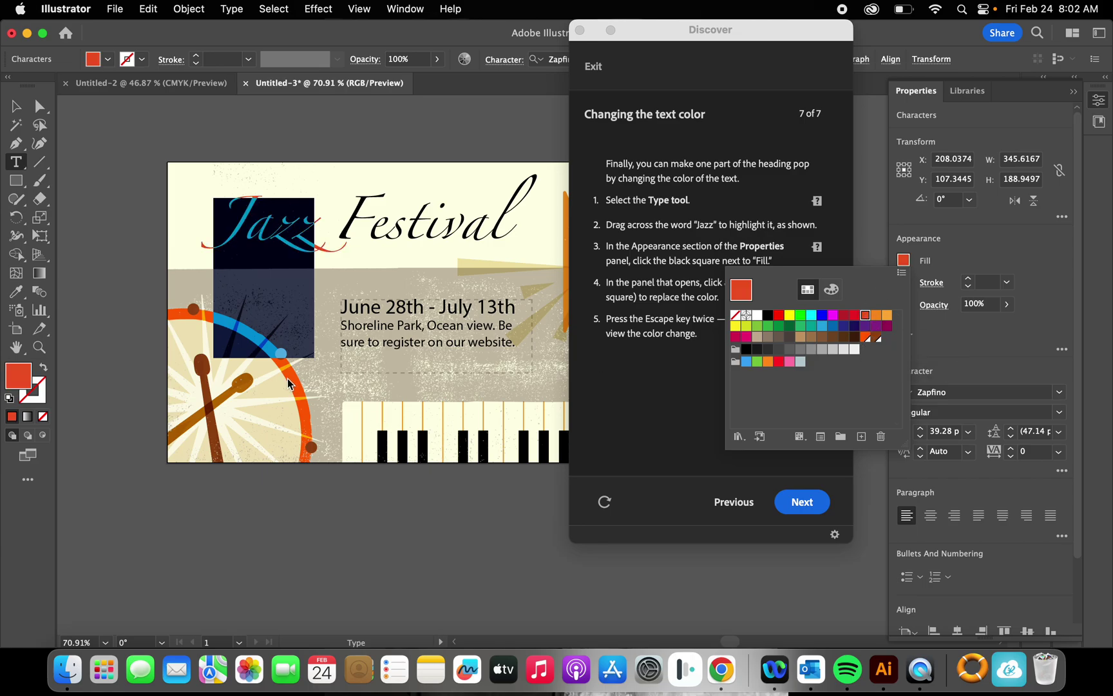
pyautogui.press('Escape')
# - Try to sample the drum's orange rim with the Eyedropper as the fill for the word "Jazz"
pyautogui.click(13, 295)
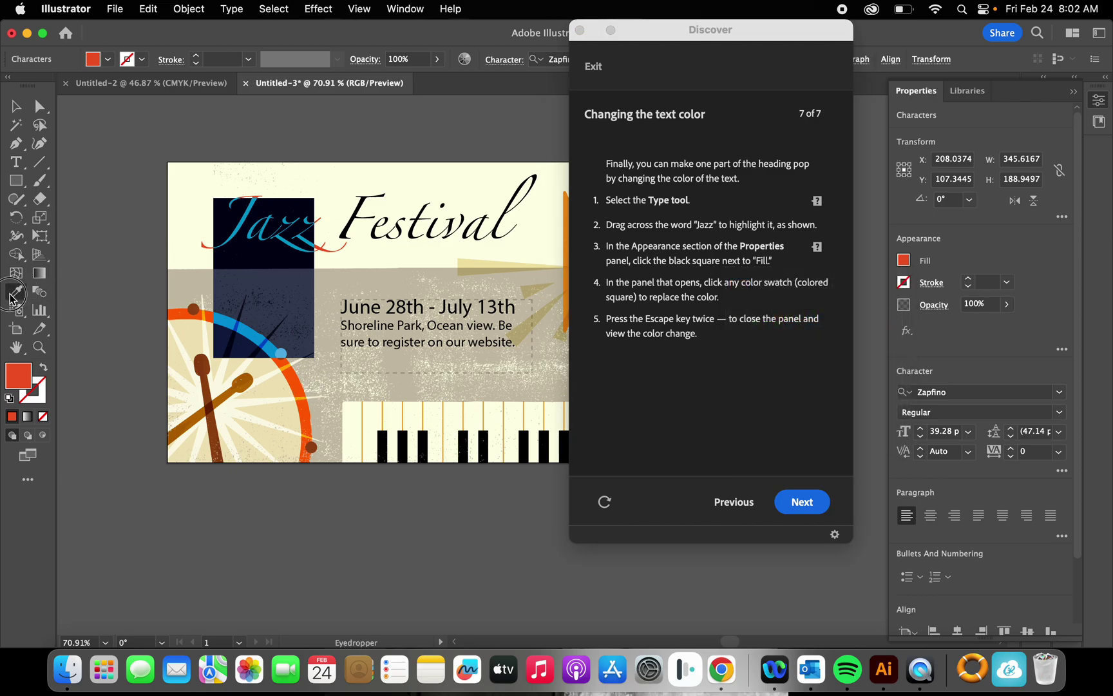
pyautogui.click(295, 379)
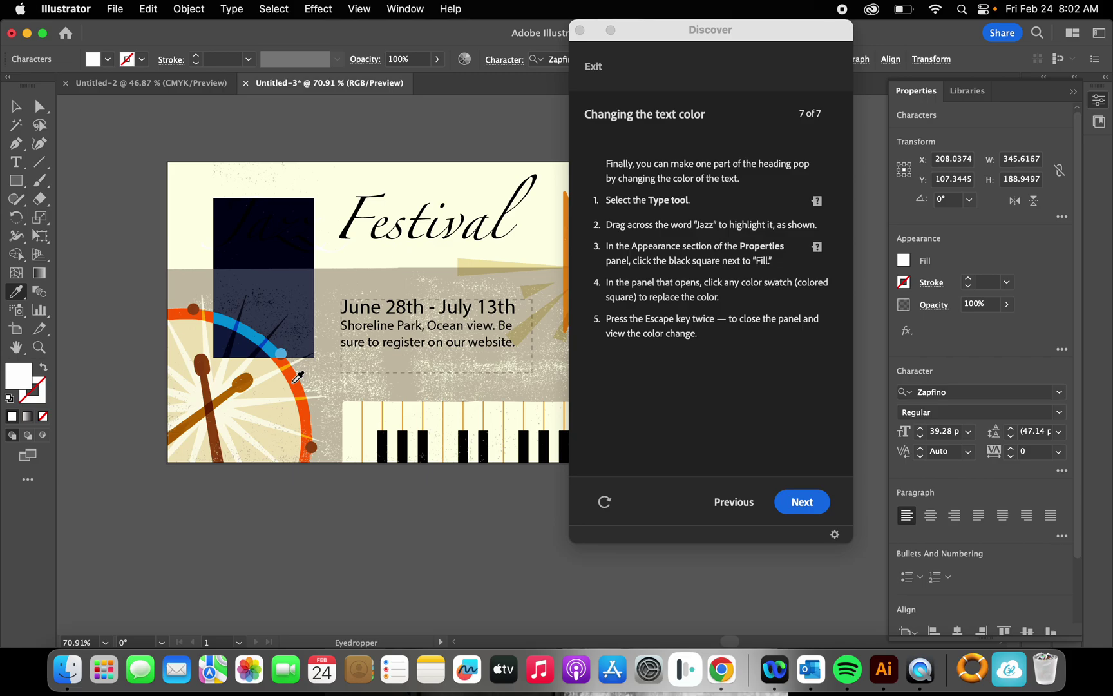
pyautogui.click(296, 383)
pyautogui.click(296, 381)
pyautogui.click(16, 106)
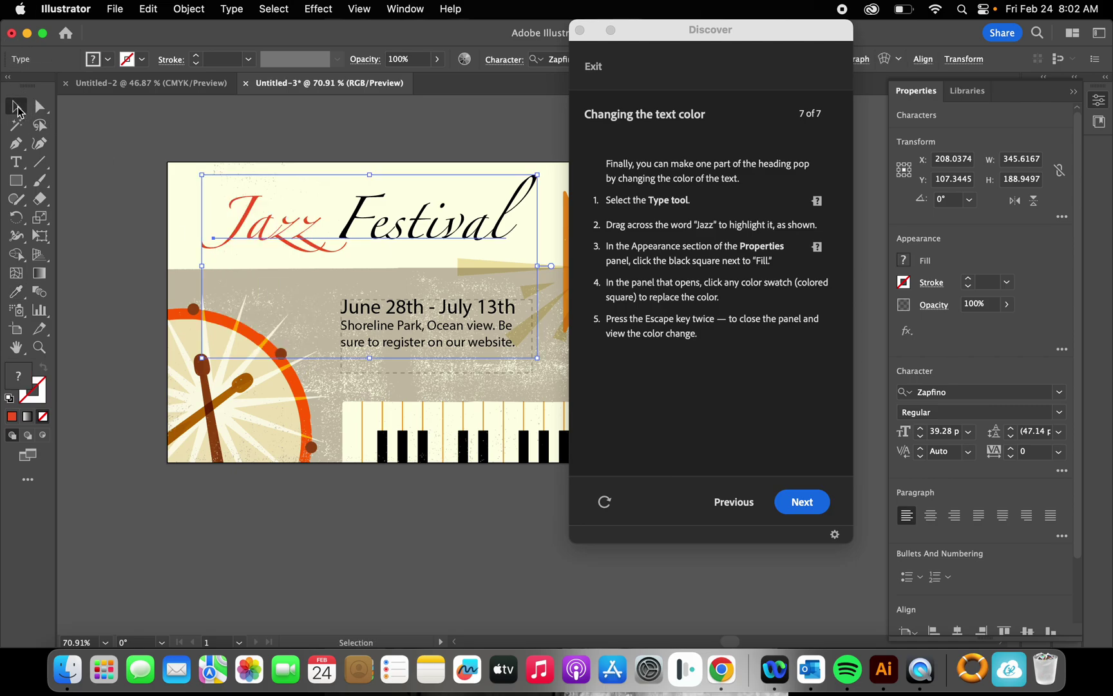
# - Try a dark brown fill on the word "Jazz", and return it to the R=241 G=90 B=36 swatch
pyautogui.click(716, 380)
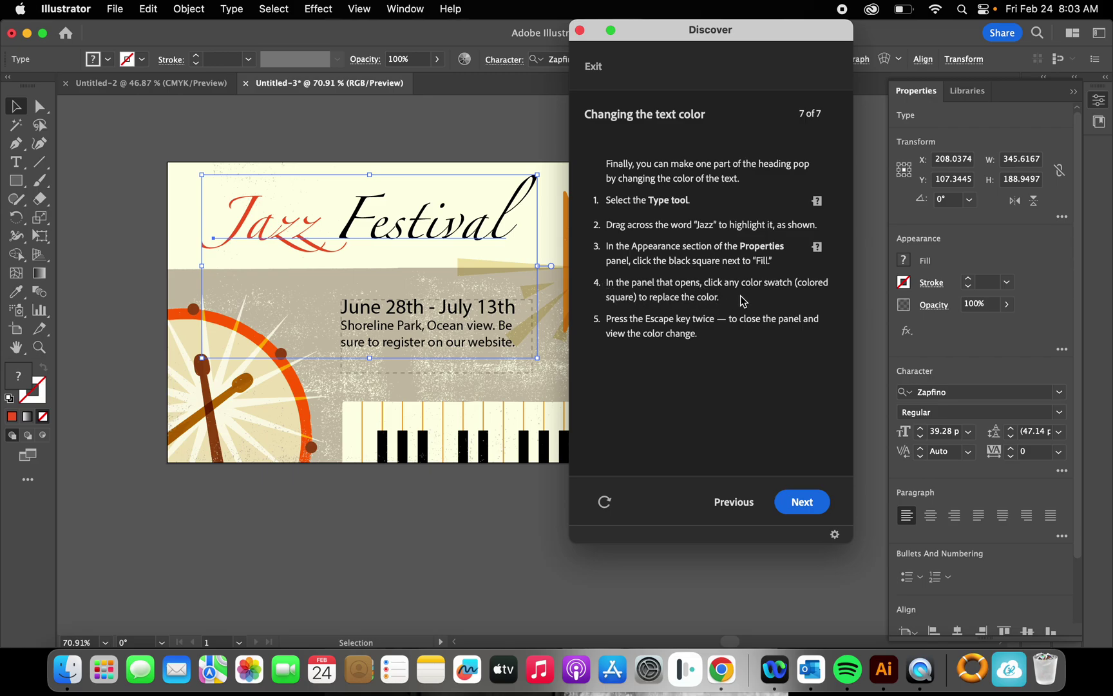
pyautogui.click(902, 260)
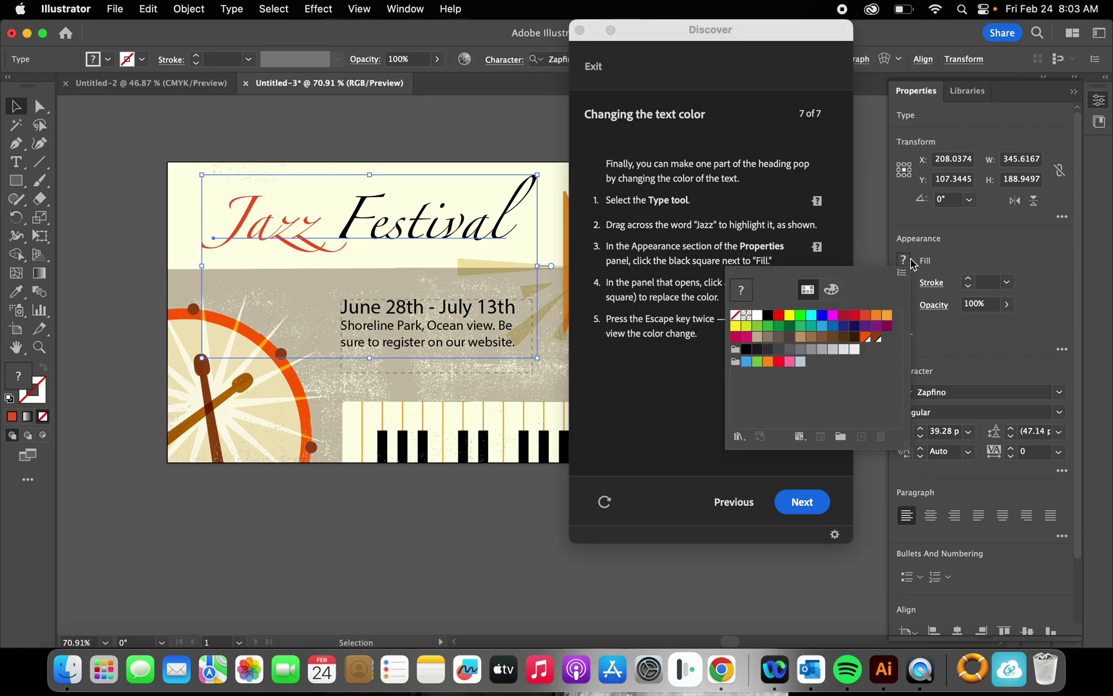
pyautogui.click(305, 215)
pyautogui.tripleClick(304, 215)
pyautogui.click(314, 223)
pyautogui.moveTo(316, 223); pyautogui.dragTo(215, 224)
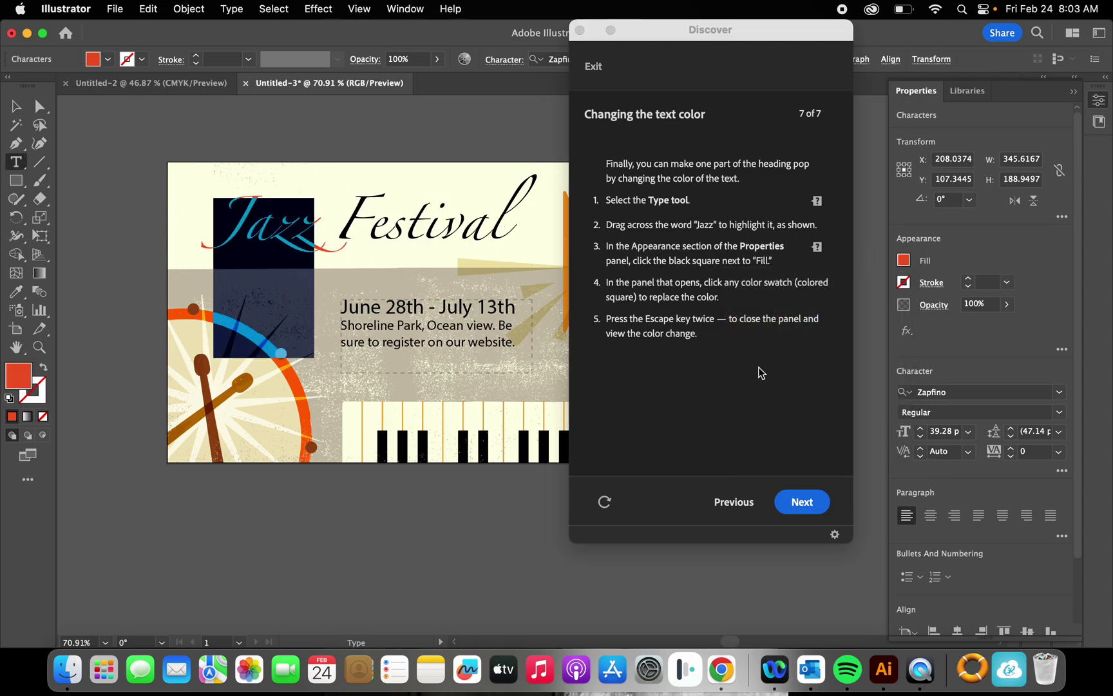
pyautogui.click(902, 260)
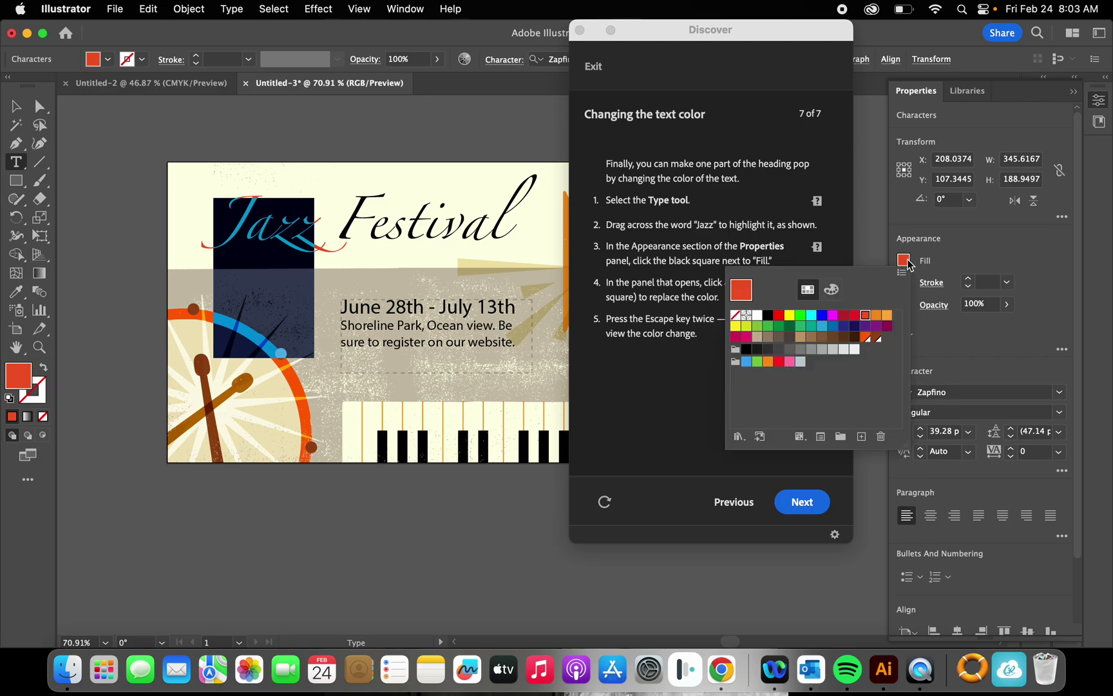
pyautogui.click(856, 336)
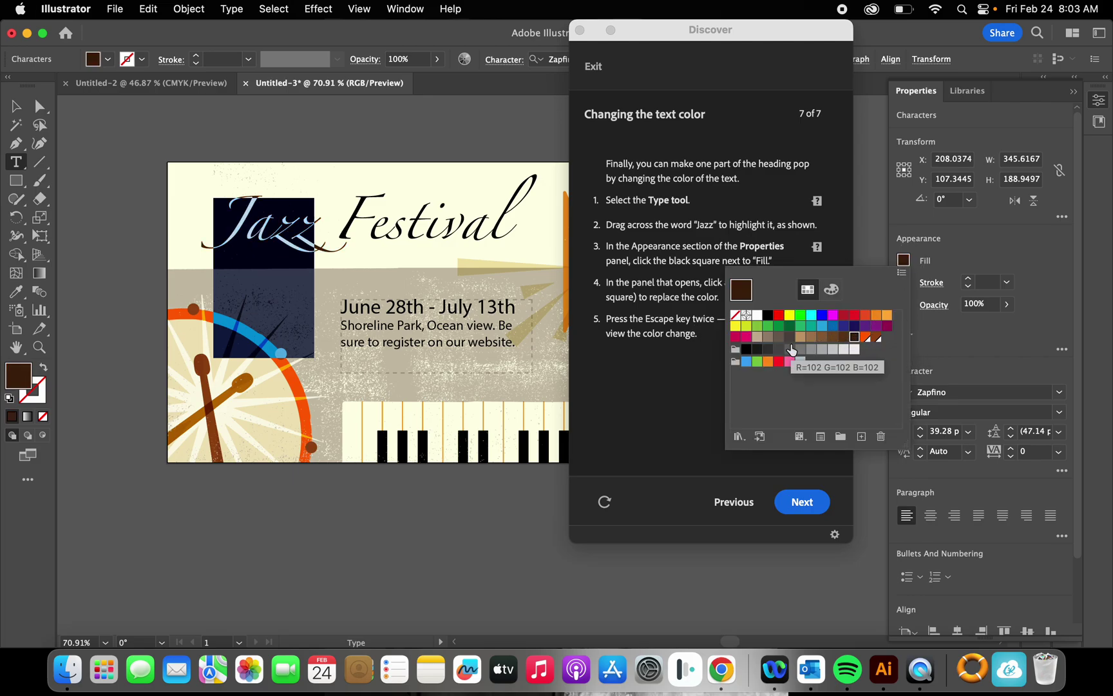
pyautogui.click(865, 314)
pyautogui.press('Escape')
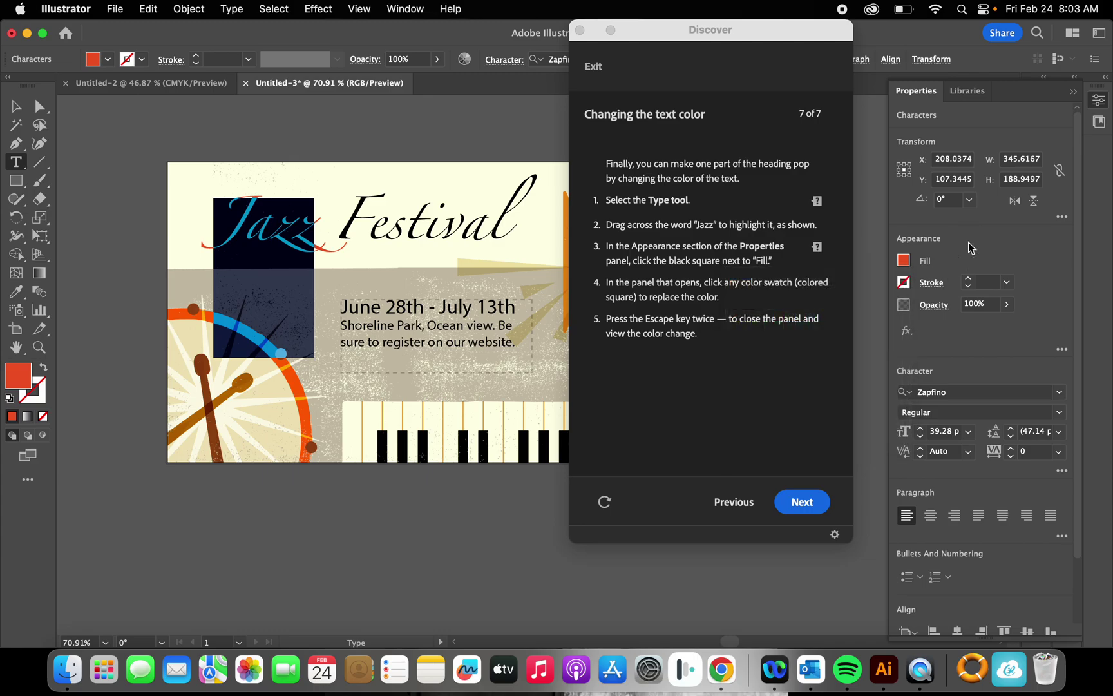
# - Leave text editing with the Selection tool and deselect the Jazz Festival heading
pyautogui.moveTo(746, 30); pyautogui.dragTo(745, 6)
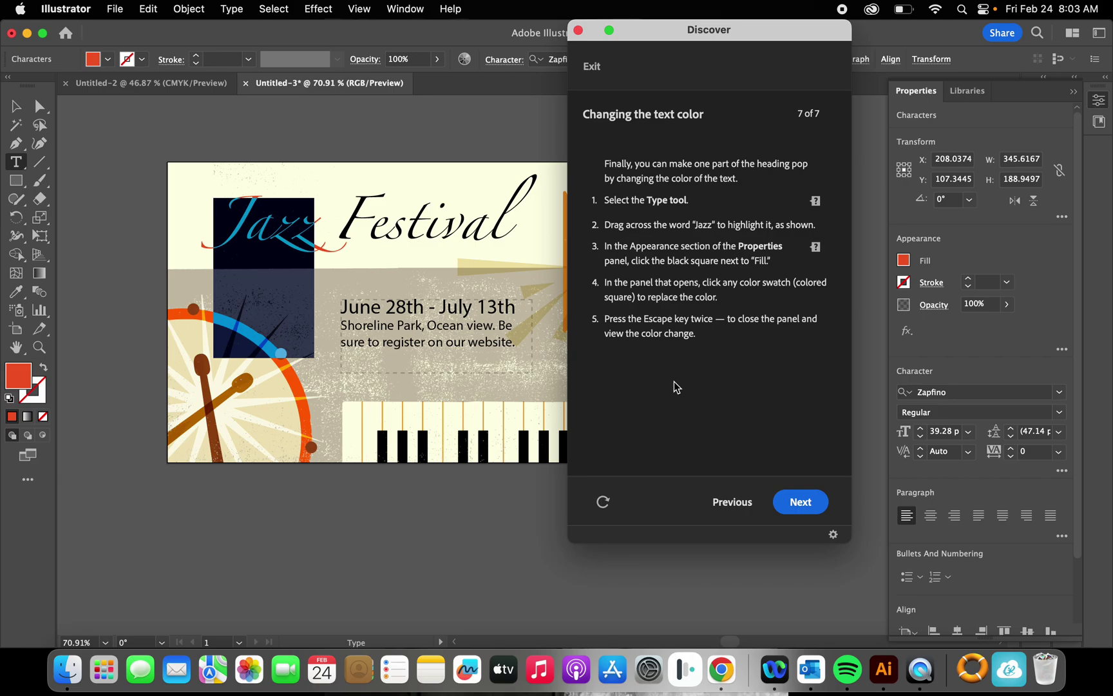
pyautogui.click(17, 108)
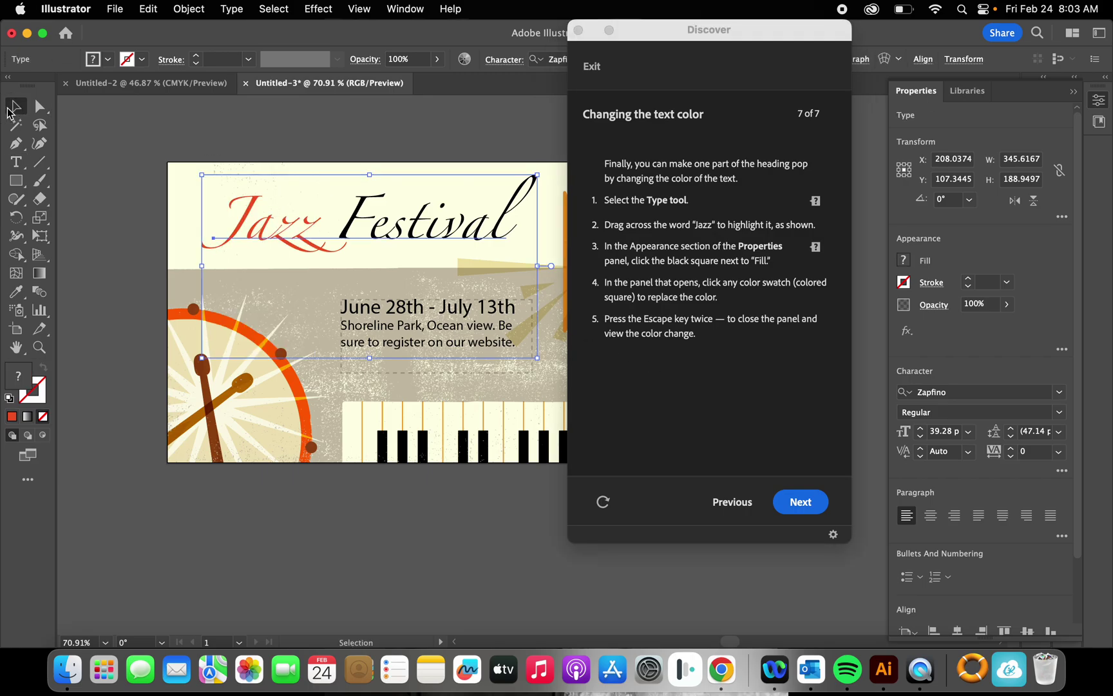
pyautogui.click(132, 179)
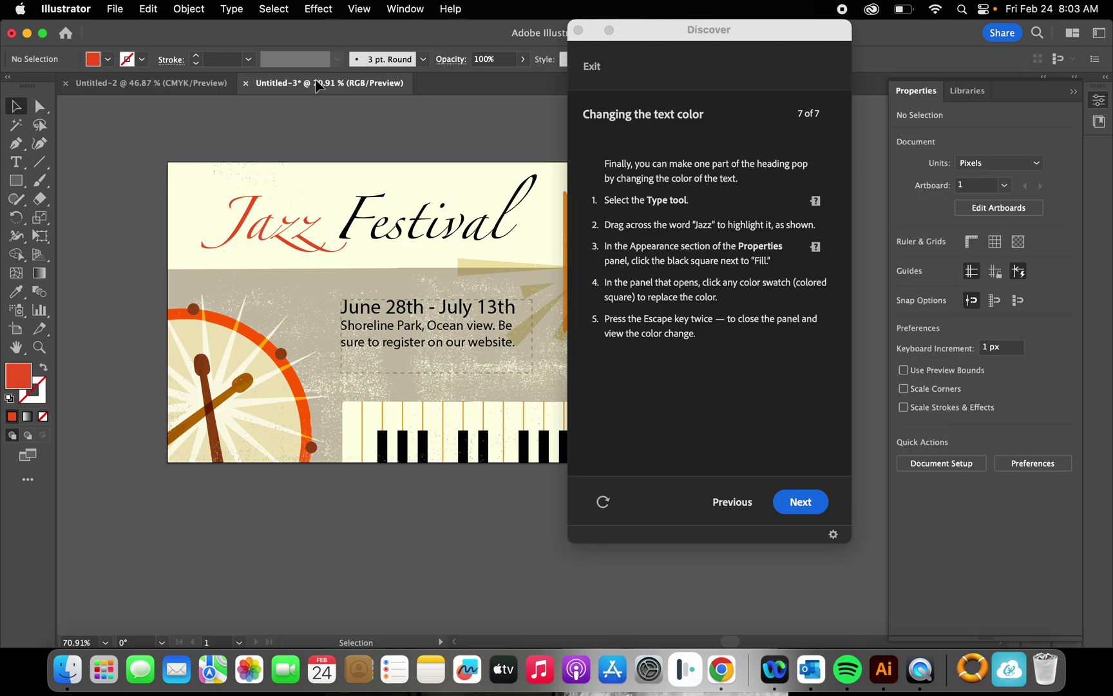
# - Move the Discover panel clear of the poster to view the finished artwork, and advance the tutorial past step 7 of 7
pyautogui.moveTo(648, 30); pyautogui.dragTo(905, 105)
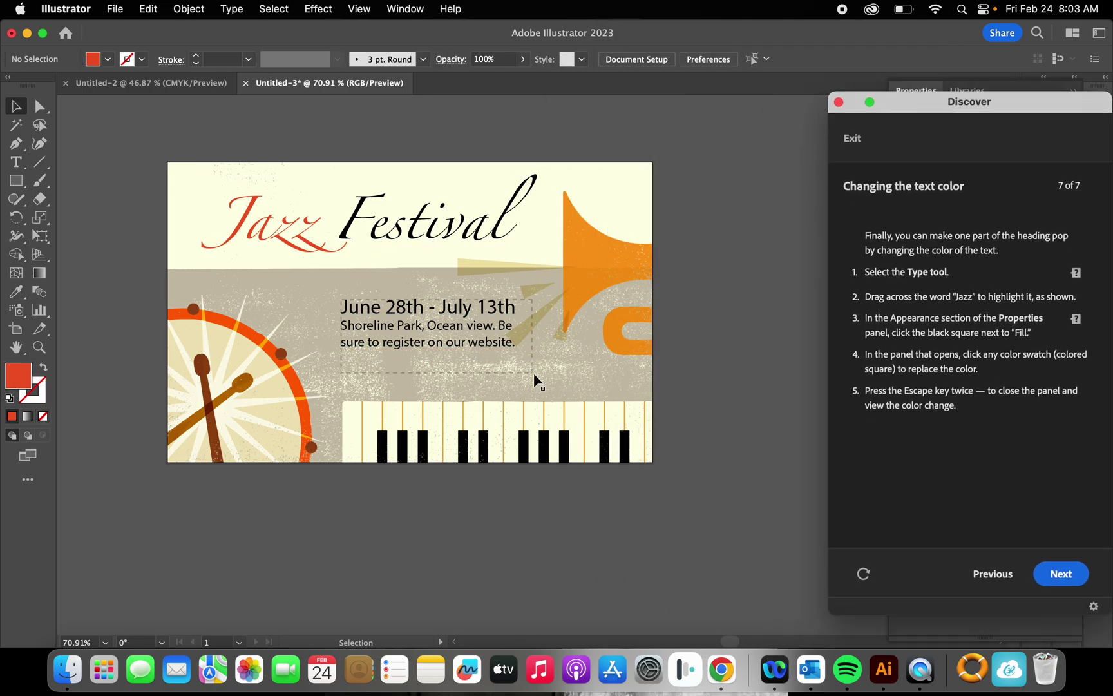
pyautogui.scroll(3, 539, 373)
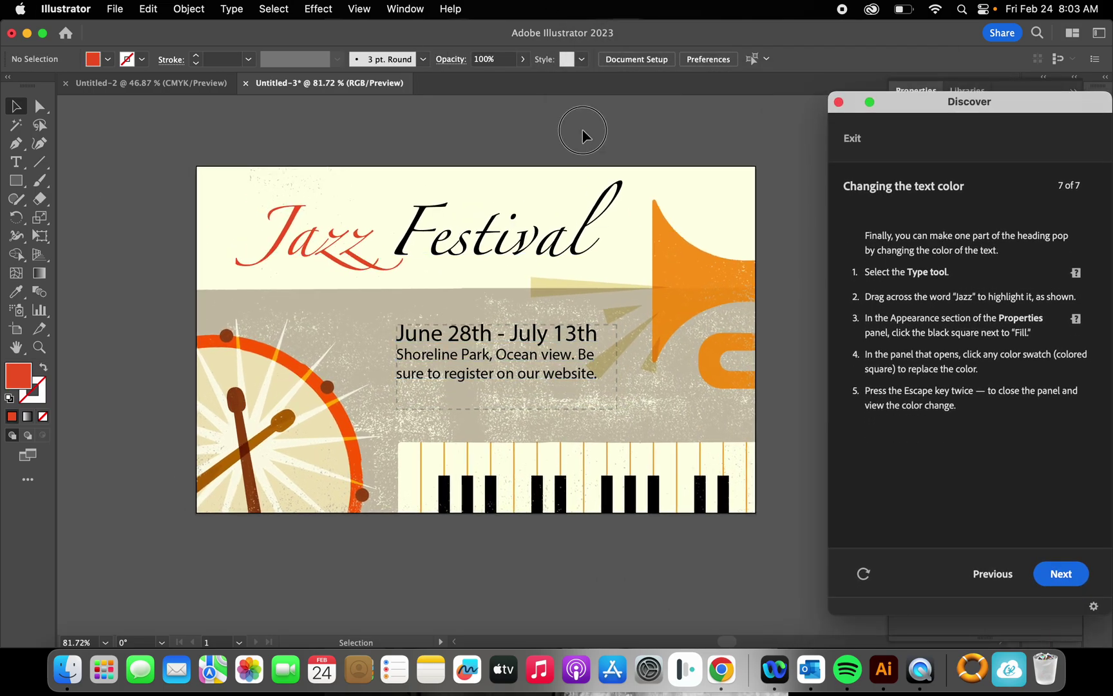
pyautogui.click(583, 133)
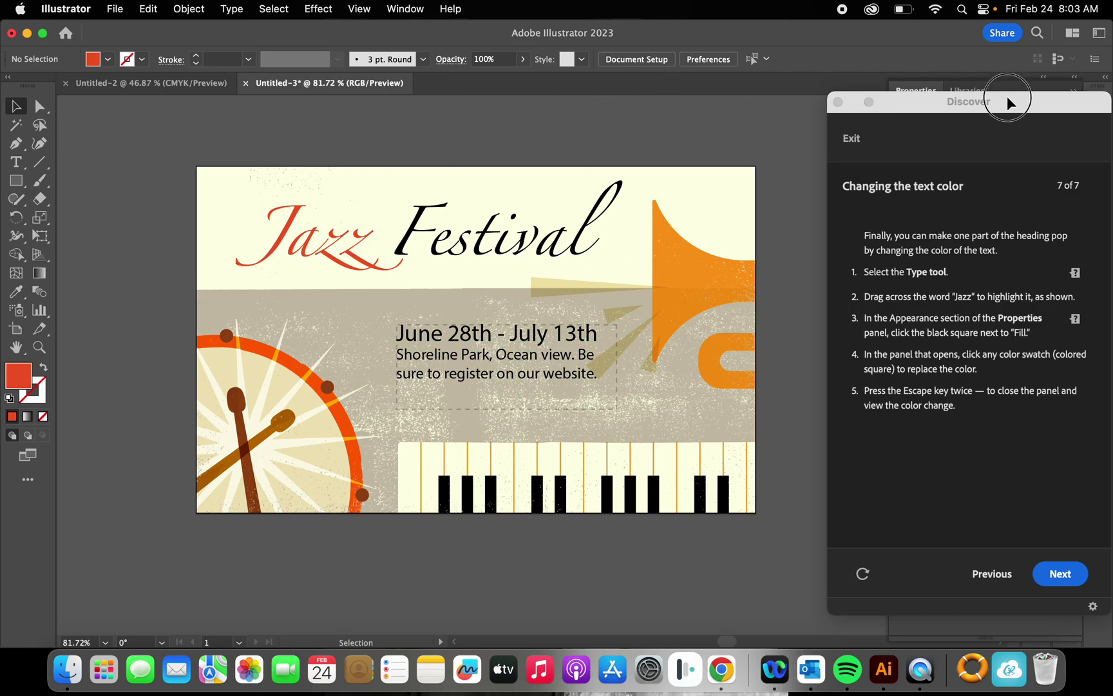
pyautogui.moveTo(1018, 101); pyautogui.dragTo(895, 34)
pyautogui.click(937, 508)
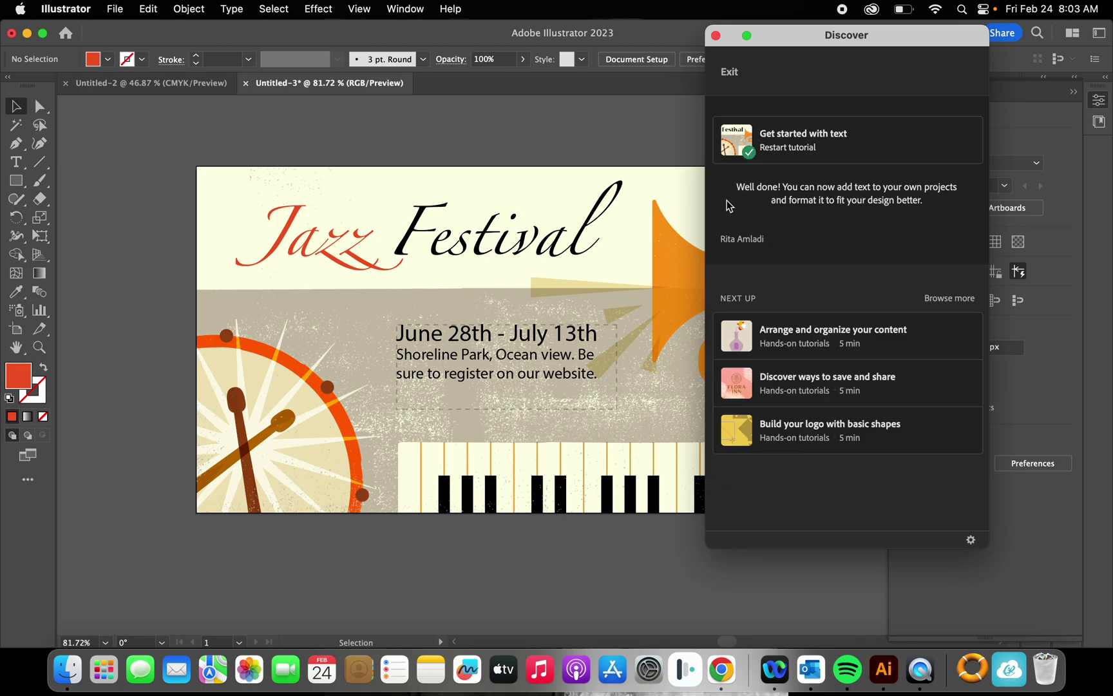
# - Reposition the Discover panel beside the Jazz Festival heading, capture the full screen as a screenshot, and open the capture for preview
pyautogui.moveTo(775, 39); pyautogui.dragTo(842, 78)
pyautogui.press('super+shift+3')
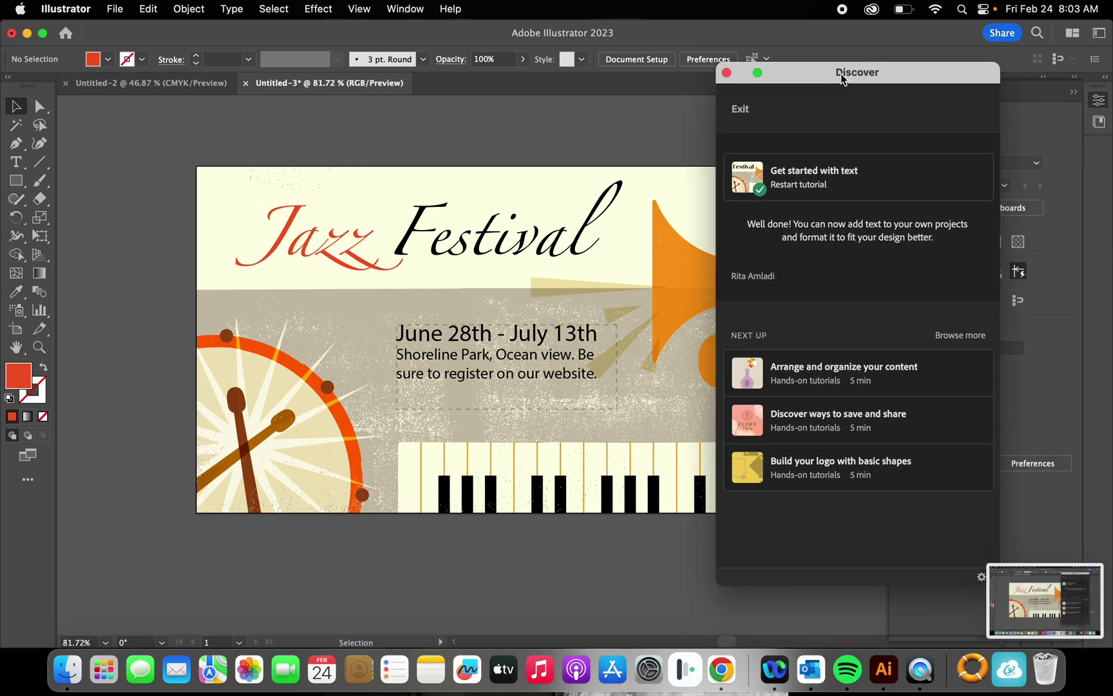
pyautogui.click(1043, 612)
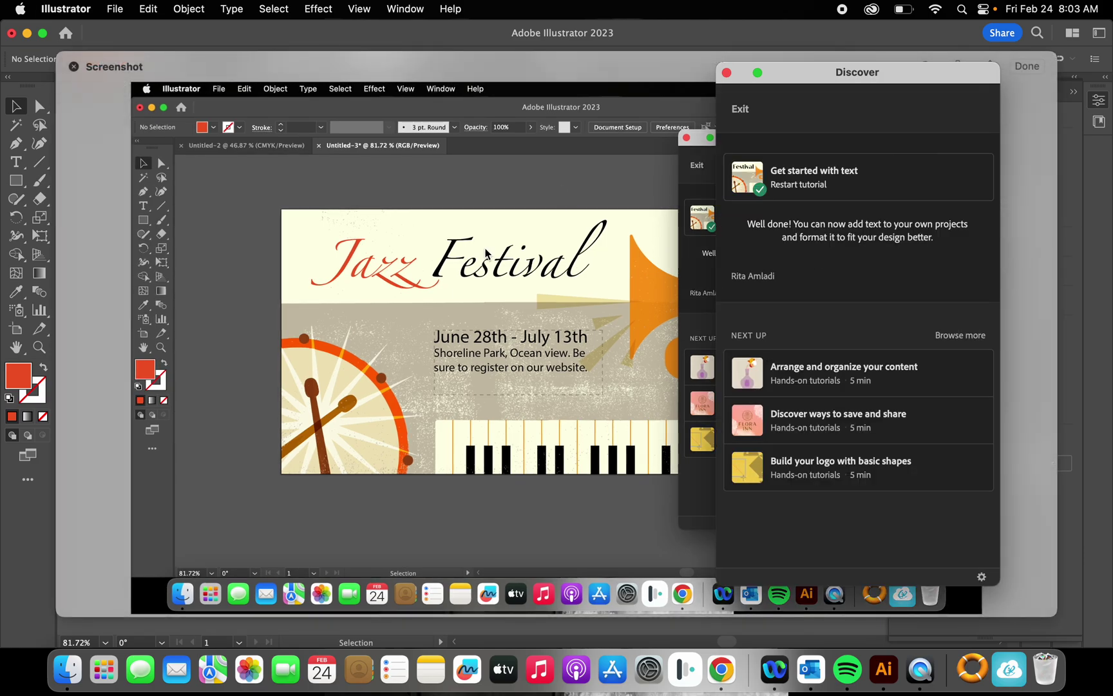